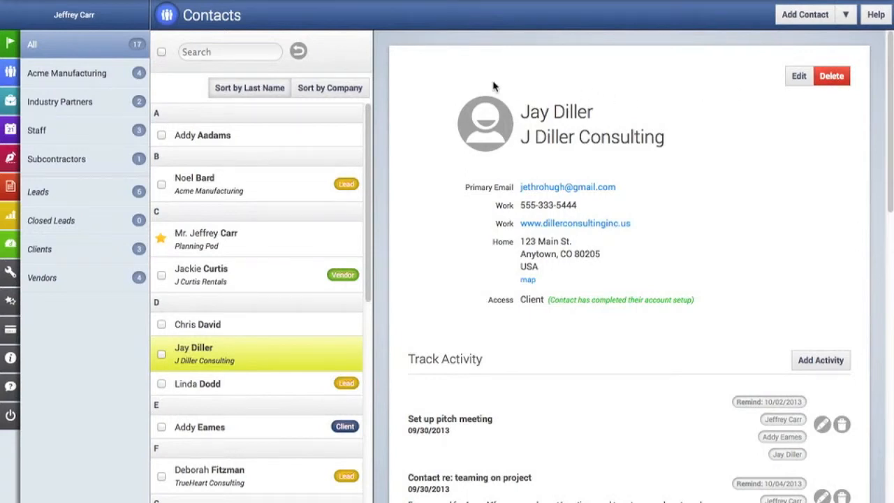
Step: Search the contacts for 'jones', then clear the search to restore the full list
click(236, 53)
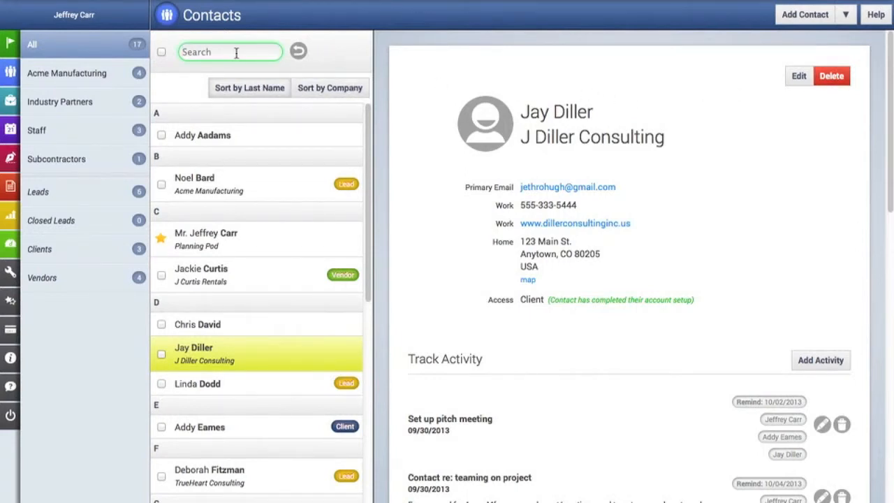
text(jones)
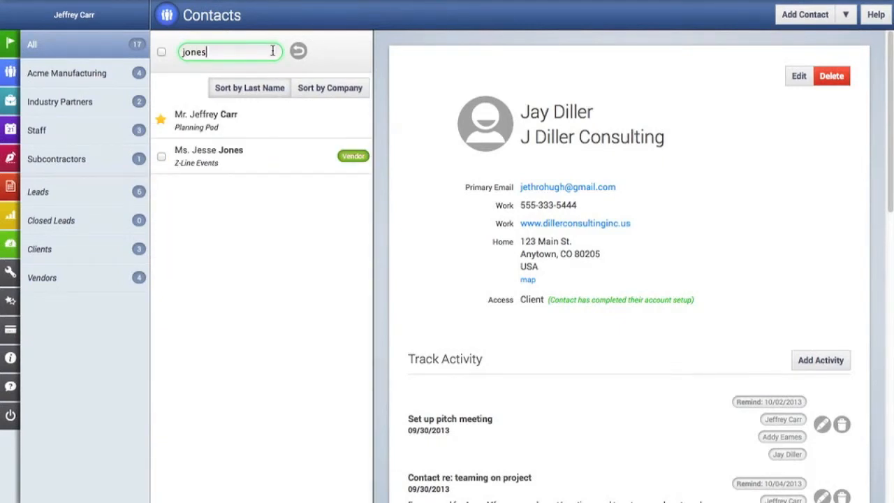
click(298, 52)
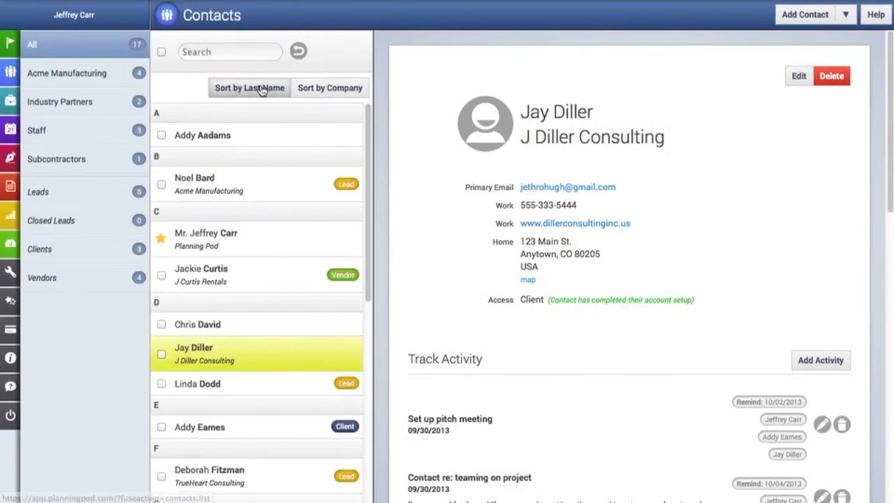
Step: Sort the list by company, then back by last name, and check the first contact under D
click(333, 97)
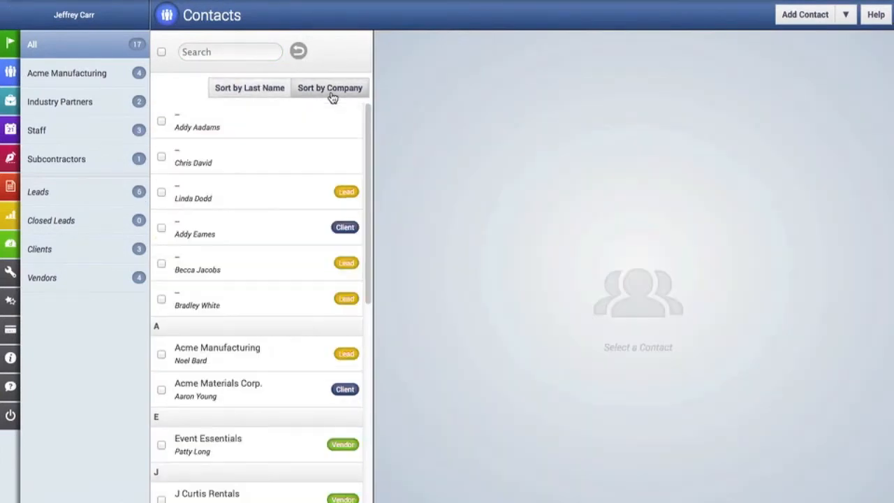
scroll(285, 156, down, 10)
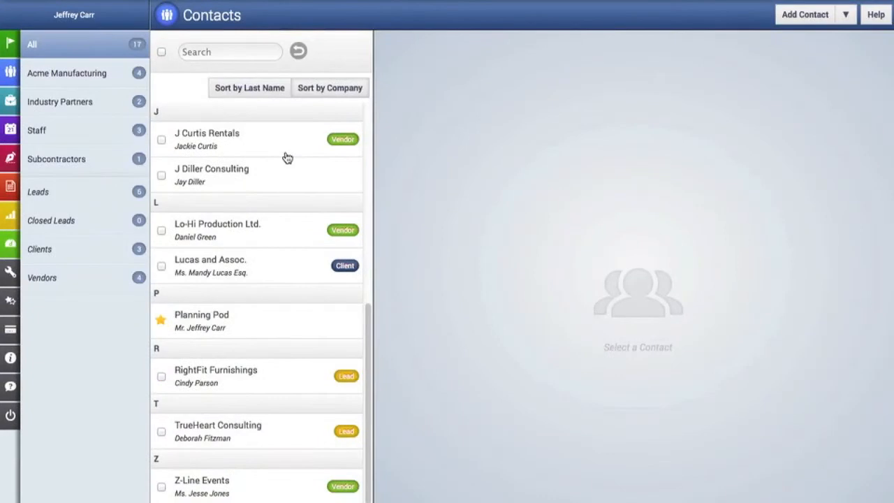
scroll(285, 156, up, 10)
click(260, 94)
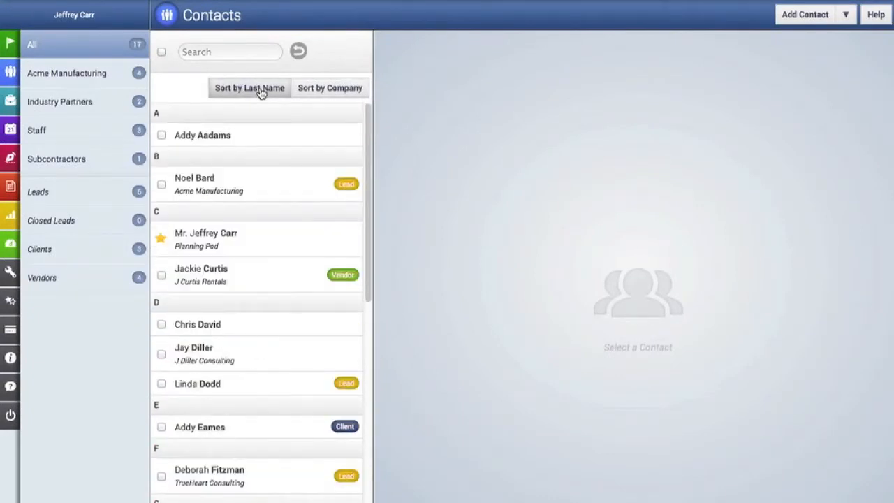
click(163, 325)
Step: Check a second contact under D and flag both selected contacts as vendors
click(161, 354)
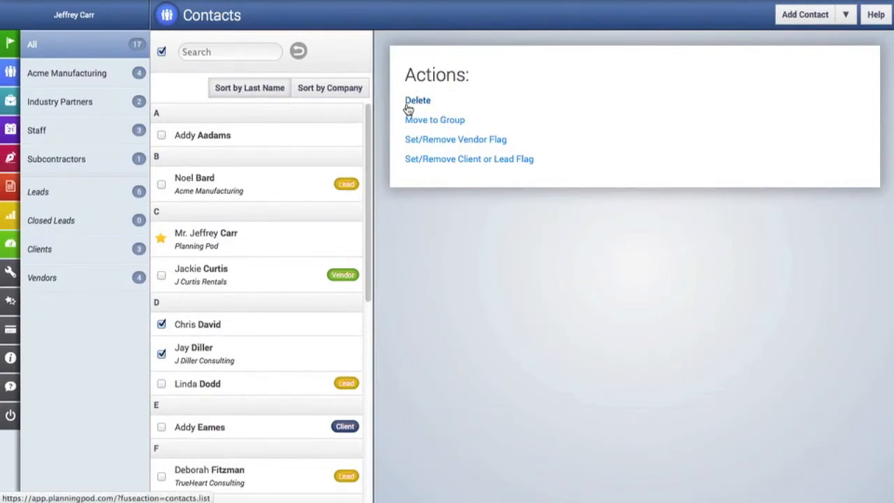
click(445, 142)
click(517, 144)
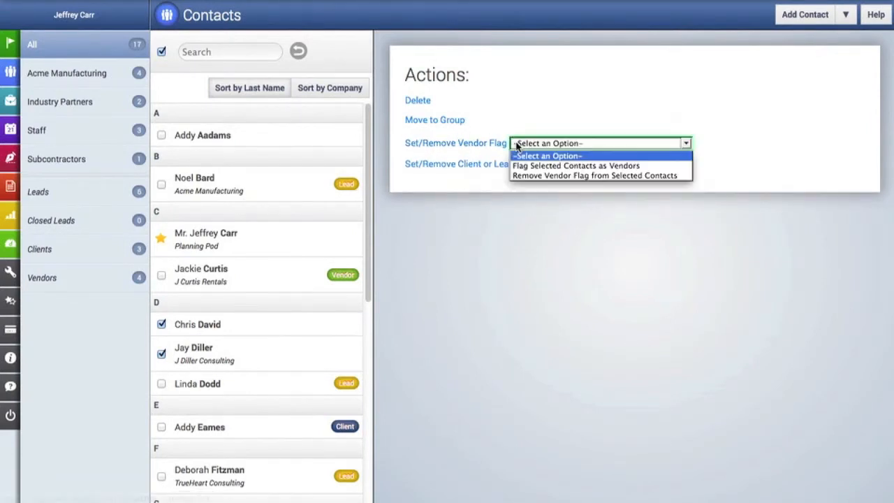
click(559, 167)
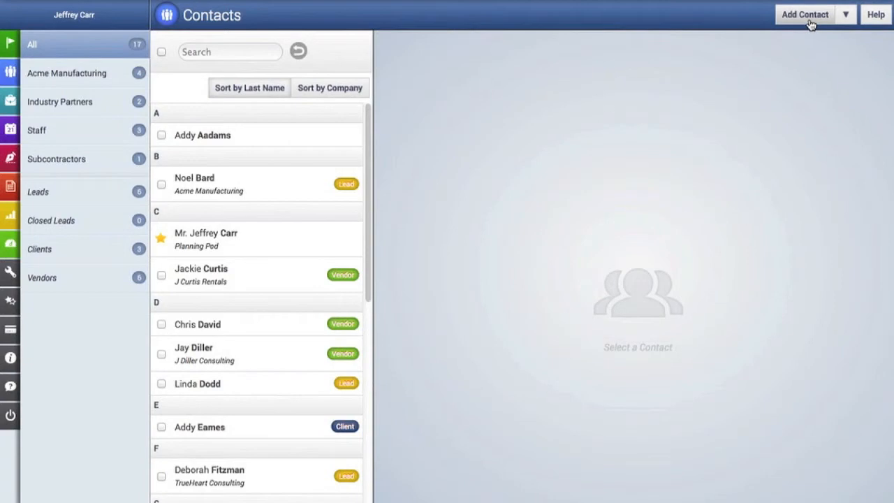
Step: Open Manage Contact Groups and leave All as the default list
click(845, 17)
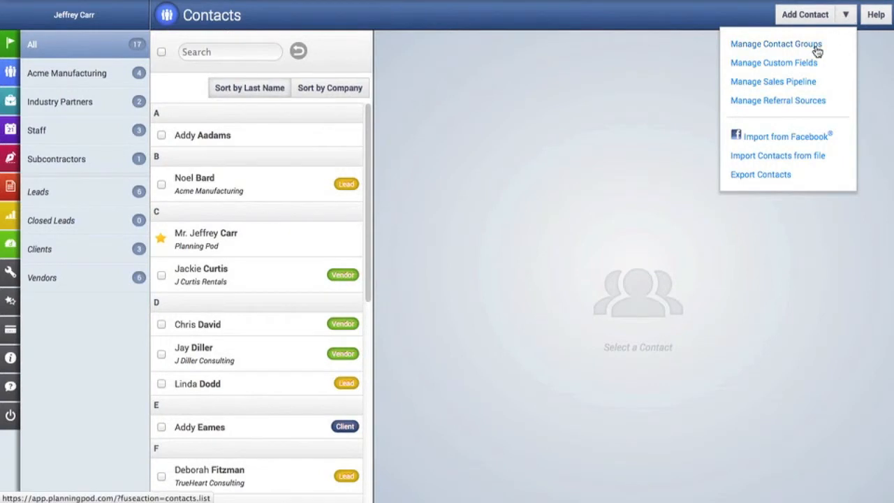
click(818, 49)
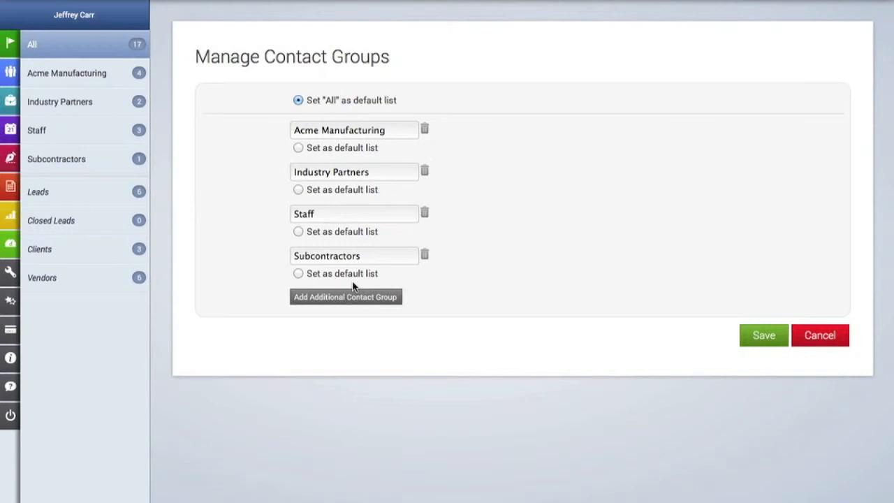
click(299, 148)
click(299, 190)
click(298, 101)
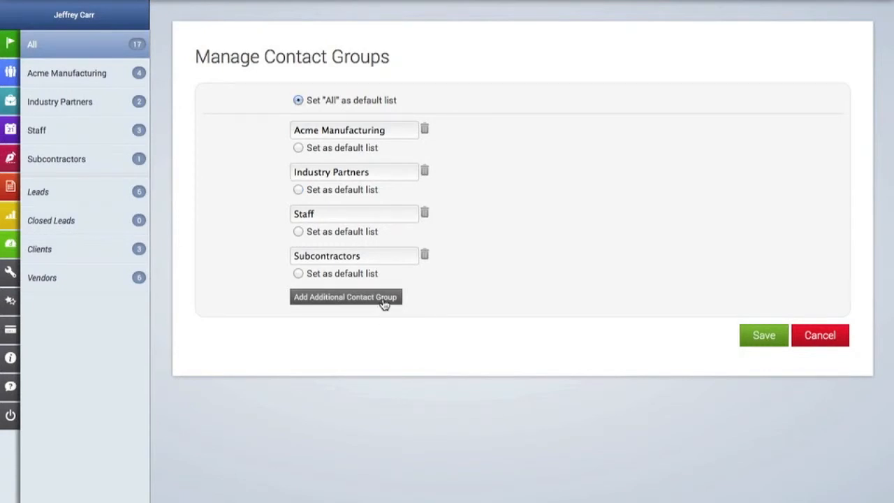
Step: Add the groups 'Networking Partners' and 'Potential Lead Source' and save
click(384, 300)
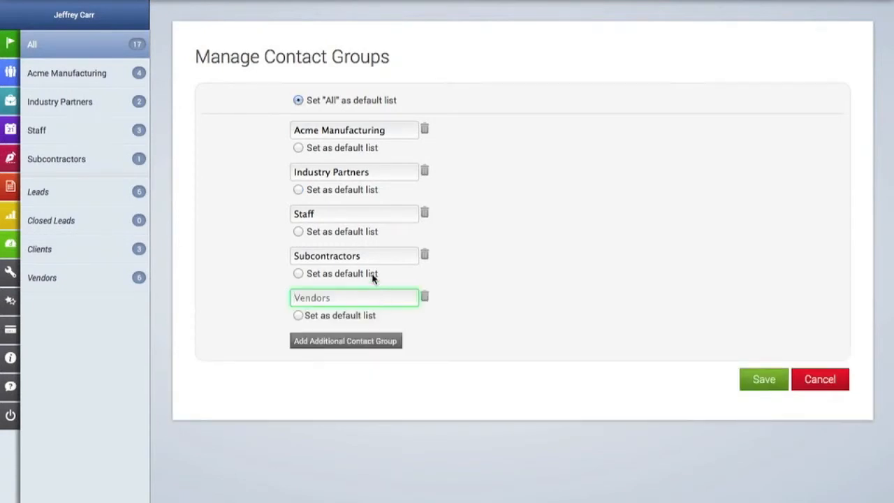
click(366, 292)
text(Network)
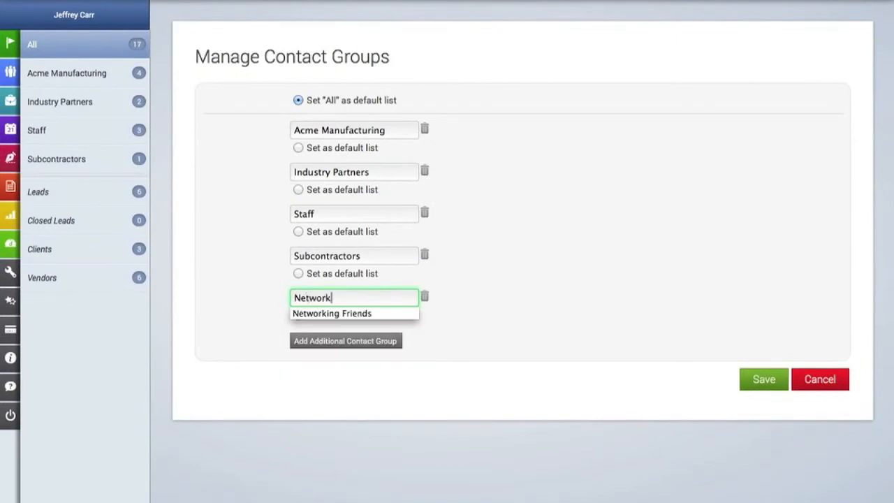
text(ing Partners)
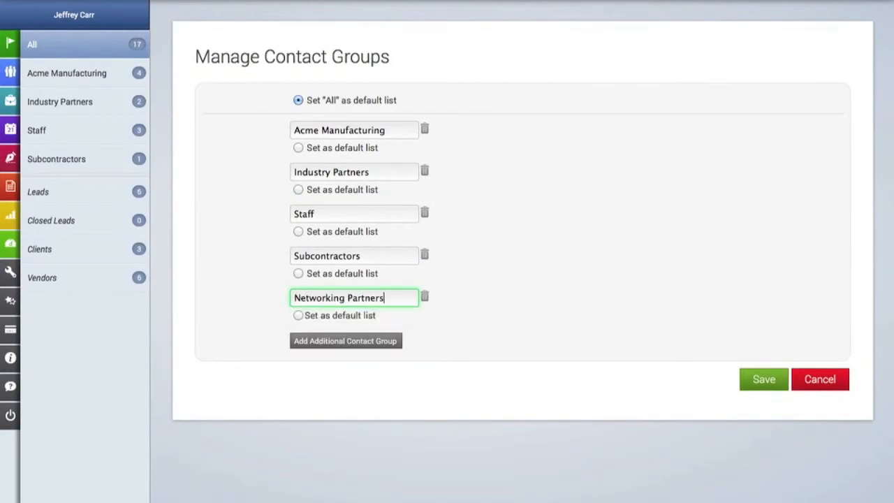
click(362, 339)
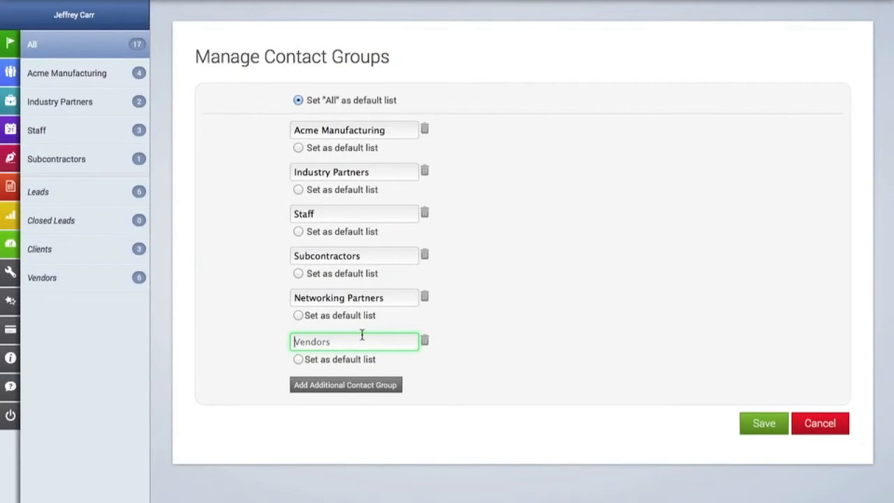
click(362, 341)
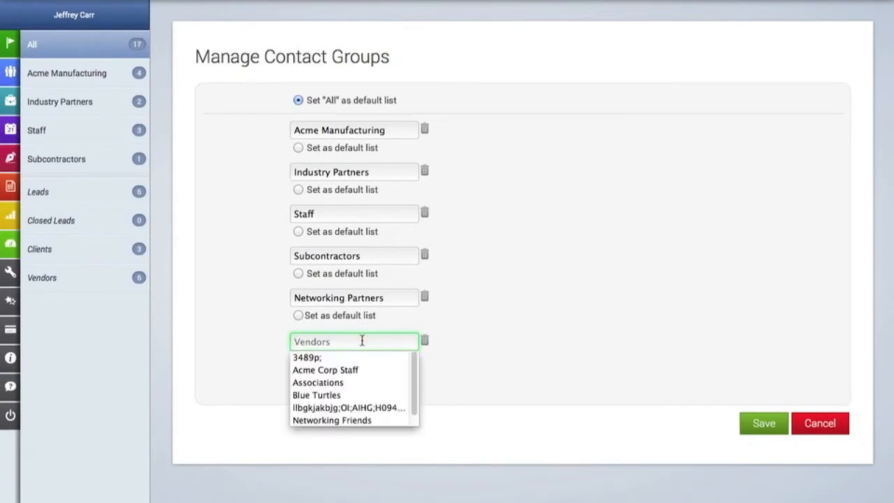
text(Potential Lead Sources)
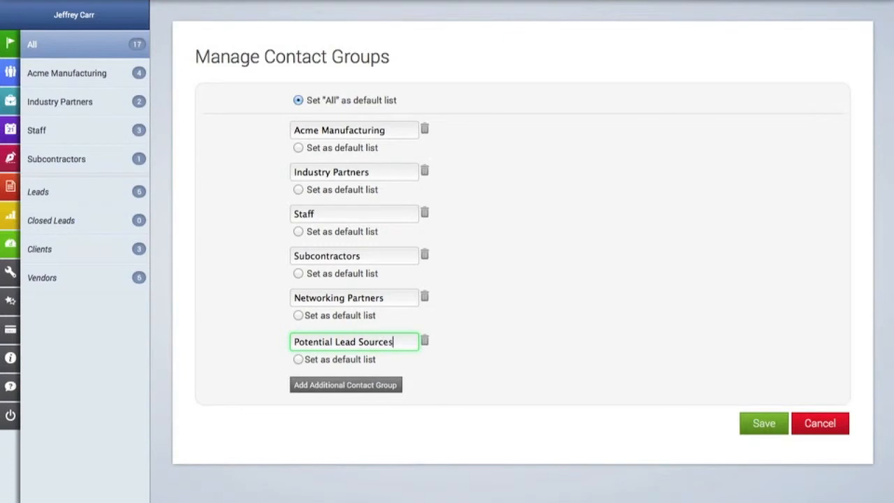
click(762, 431)
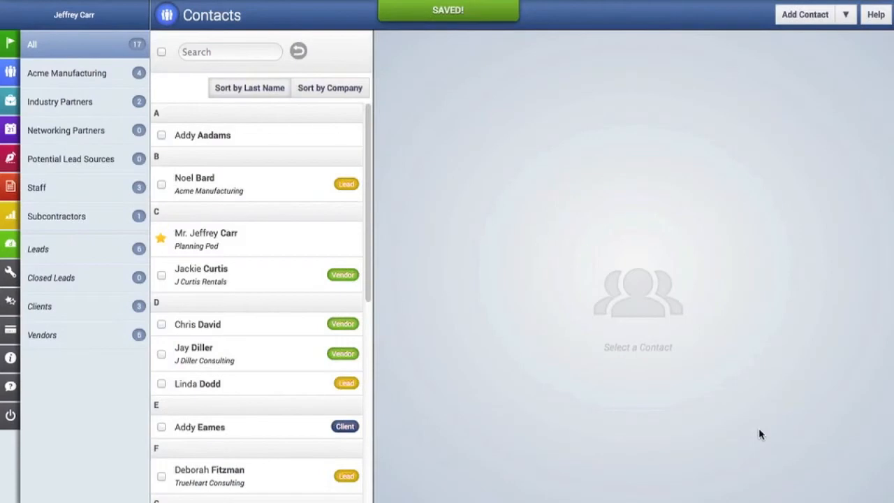
mouse_move(17, 200)
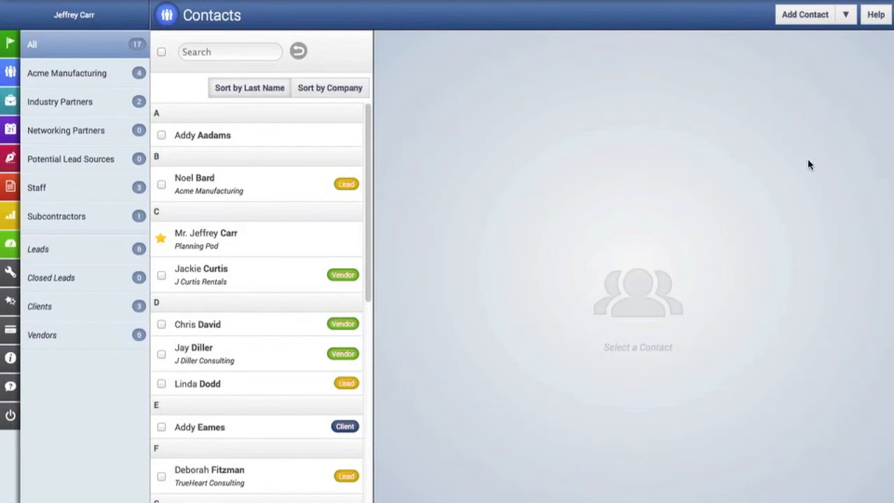
Step: In Manage Custom Fields, add the labels 'Client Number' and 'Birthday' and save
click(847, 21)
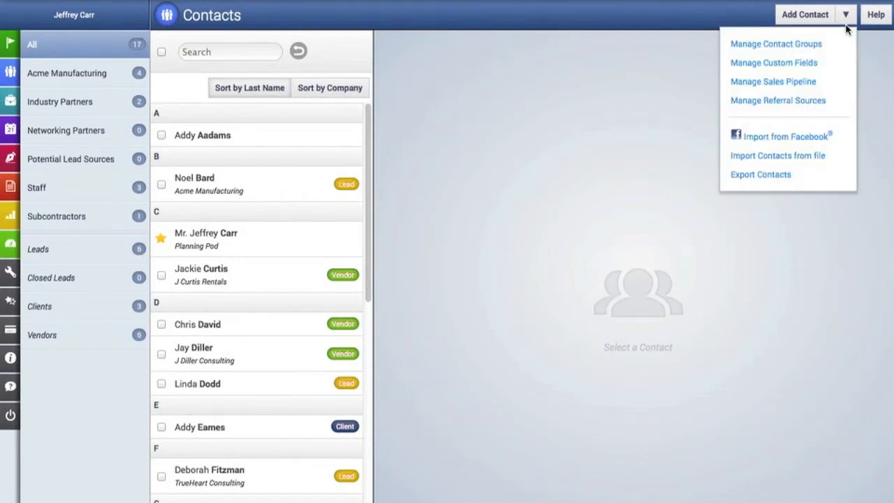
click(812, 67)
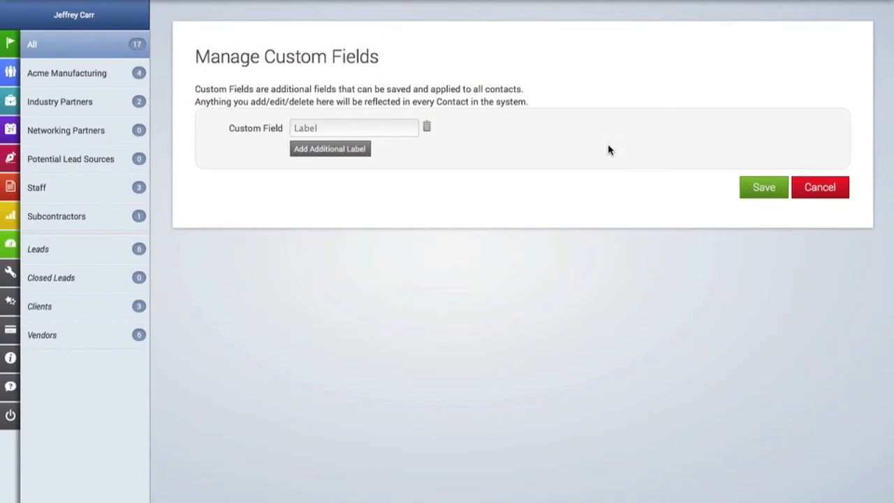
click(397, 128)
text(Client Number)
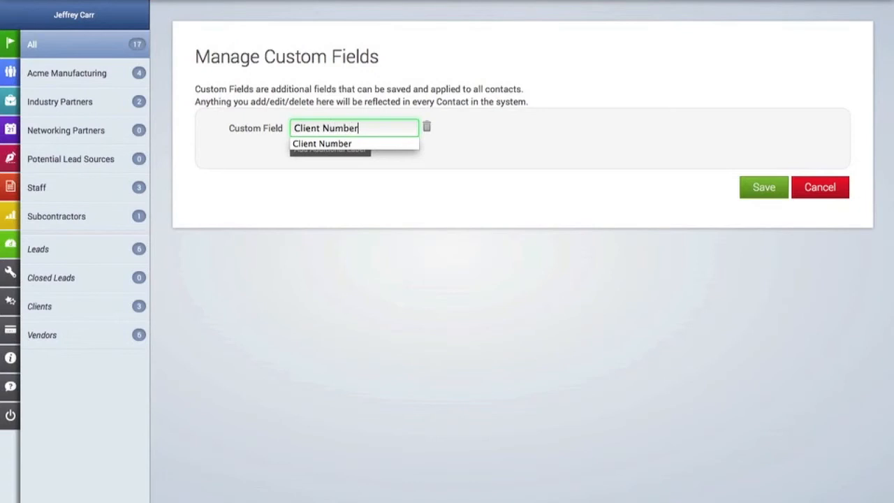
click(701, 203)
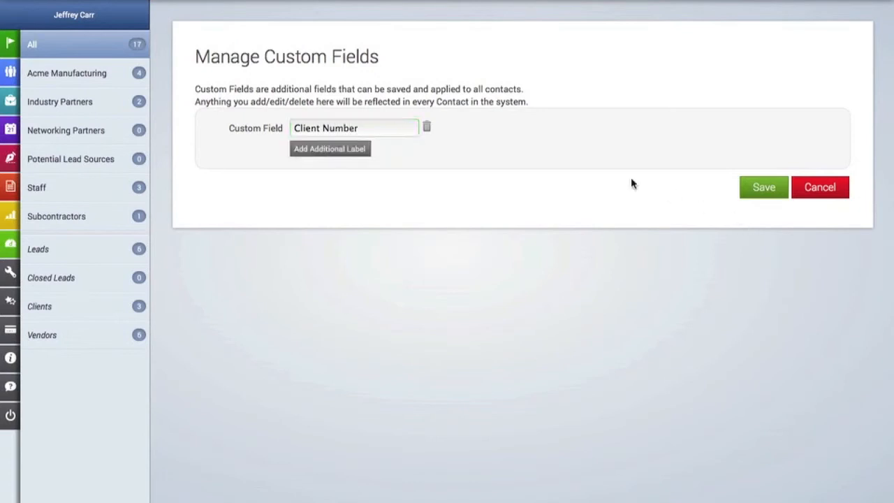
click(353, 151)
click(351, 152)
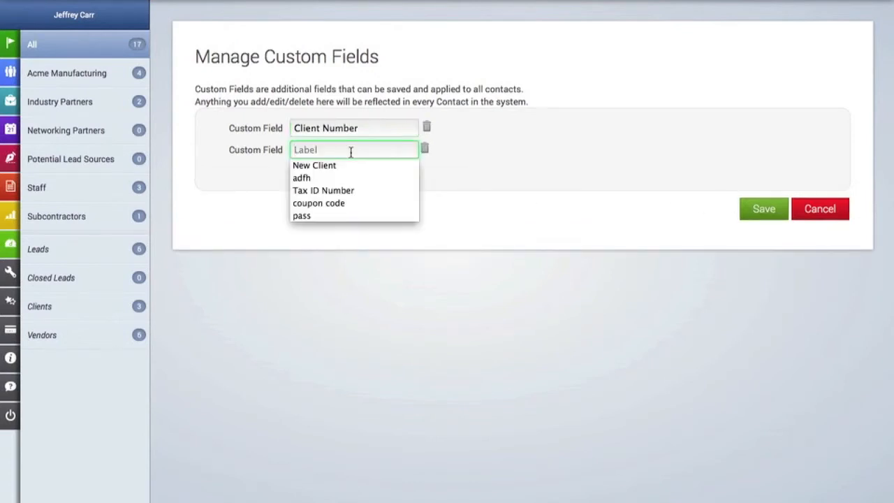
text(Burthda)
key(BackSpace)
key(BackSpace)
key(BackSpace)
key(BackSpace)
key(BackSpace)
key(BackSpace)
text(irthday)
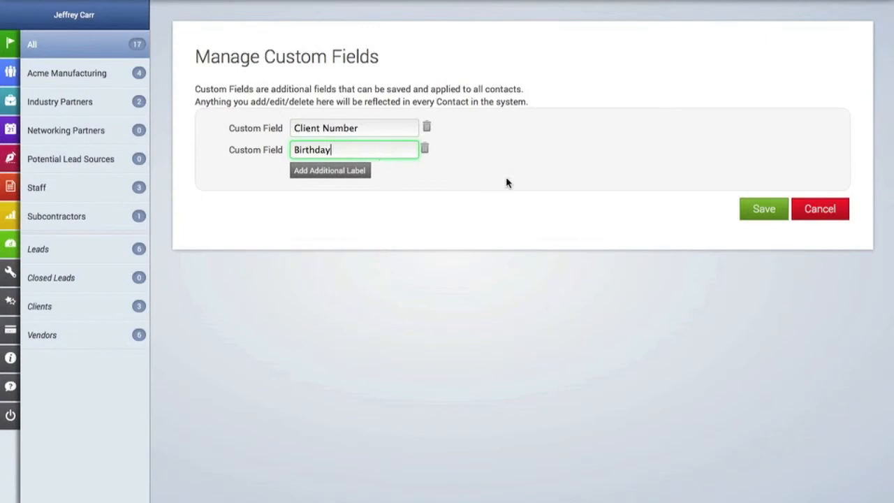
click(765, 209)
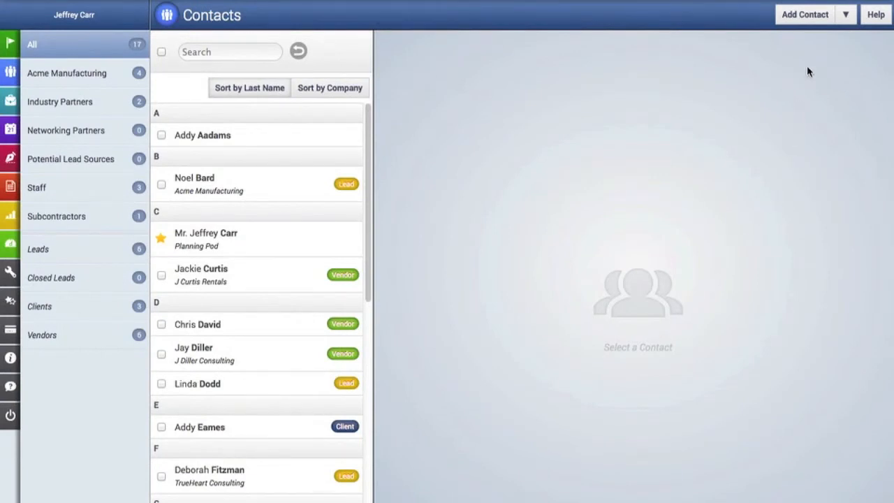
Step: Start a new contact with first and last name, company AYZ Inc. and title Events Manager
click(822, 25)
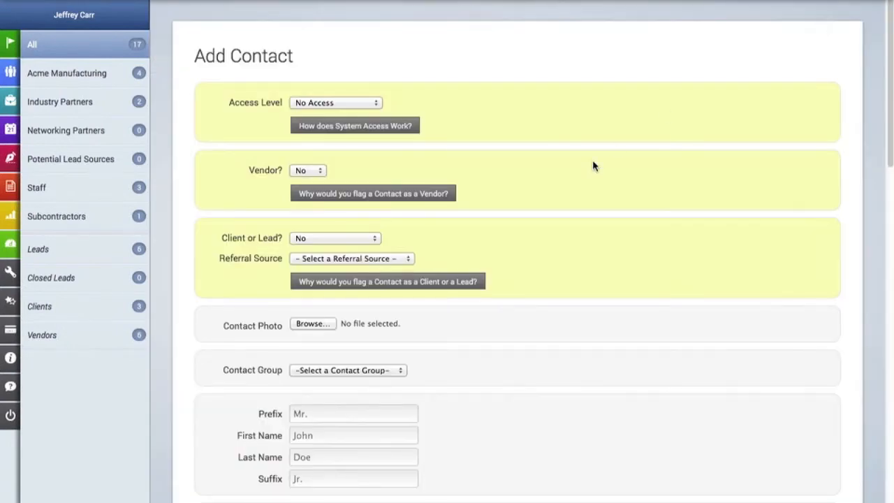
scroll(593, 167, down, 5)
click(343, 193)
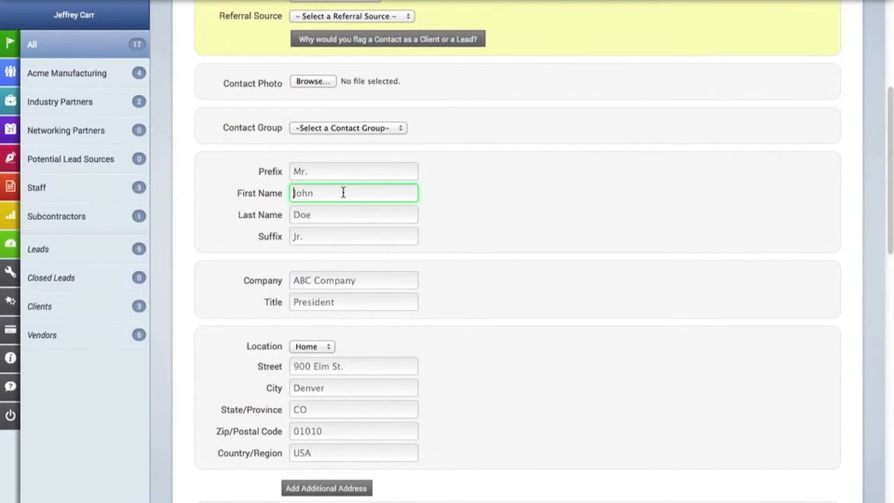
key(Tab)
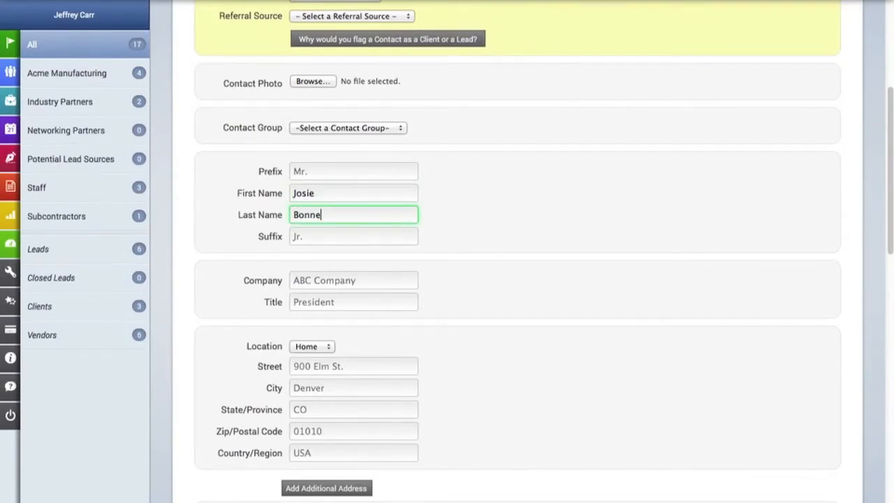
key(Tab)
key(Tab)
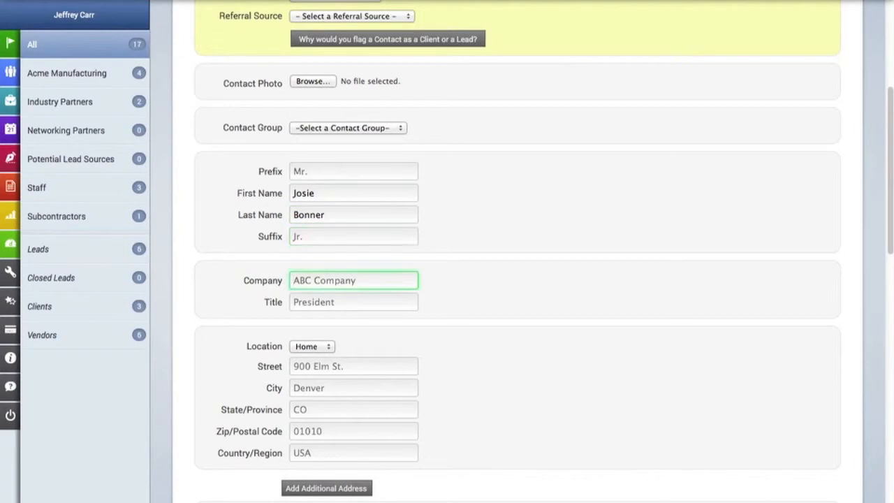
text(A)
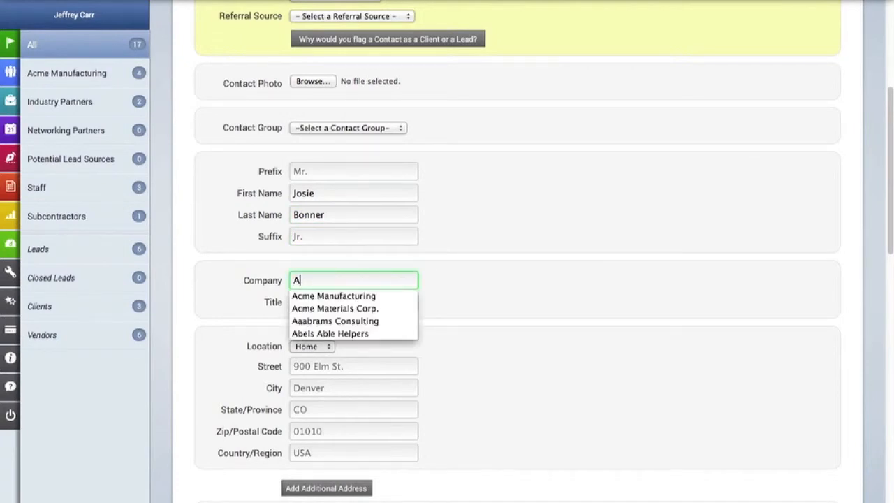
text(Y)
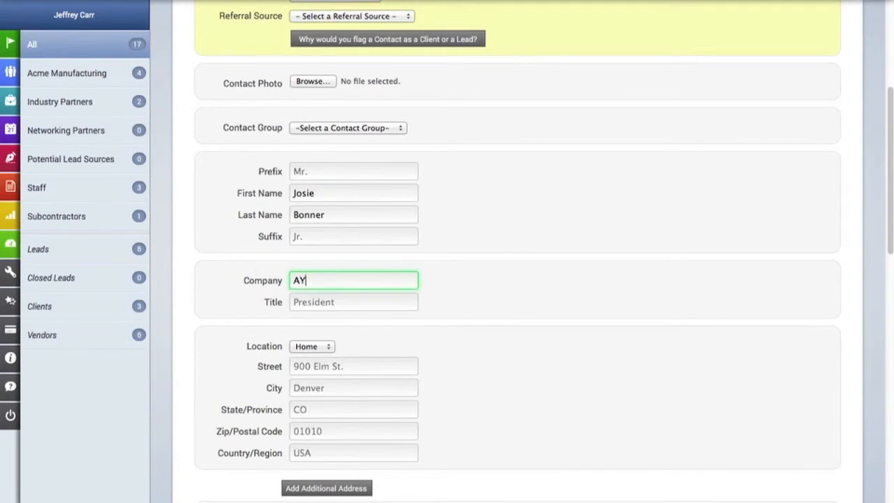
text(Z Inc.)
click(321, 305)
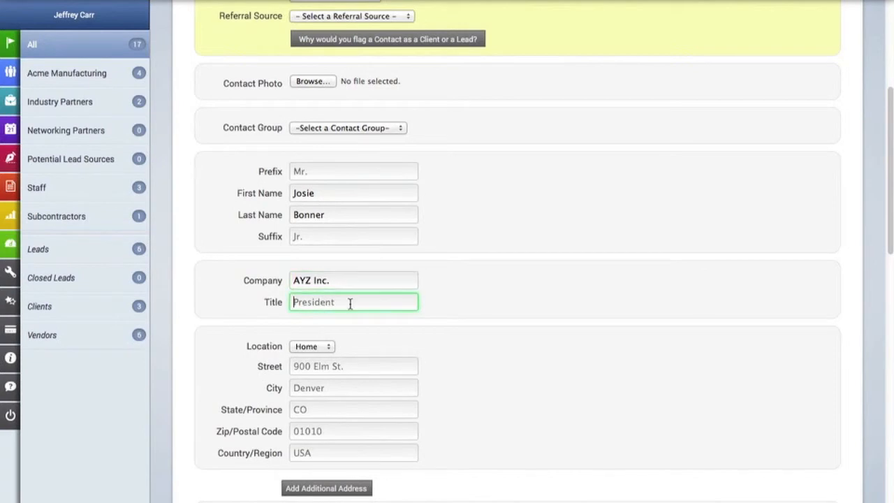
text(Events Manager)
Step: Fill in the contact's street address, city, state and zip code
scroll(400, 242, down, 1)
click(347, 322)
text(555 Main St.)
key(Tab)
text(ANy)
key(BackSpace)
key(BackSpace)
key(Down)
key(Return)
key(Tab)
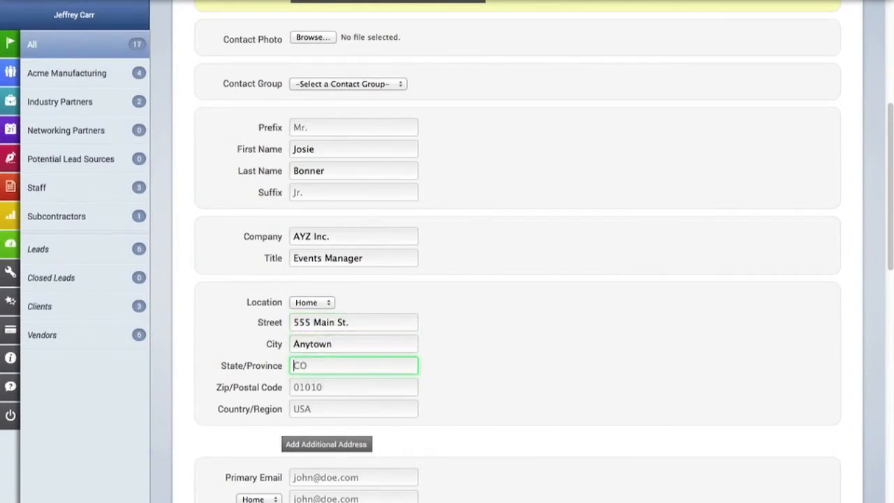
text(NY)
key(Tab)
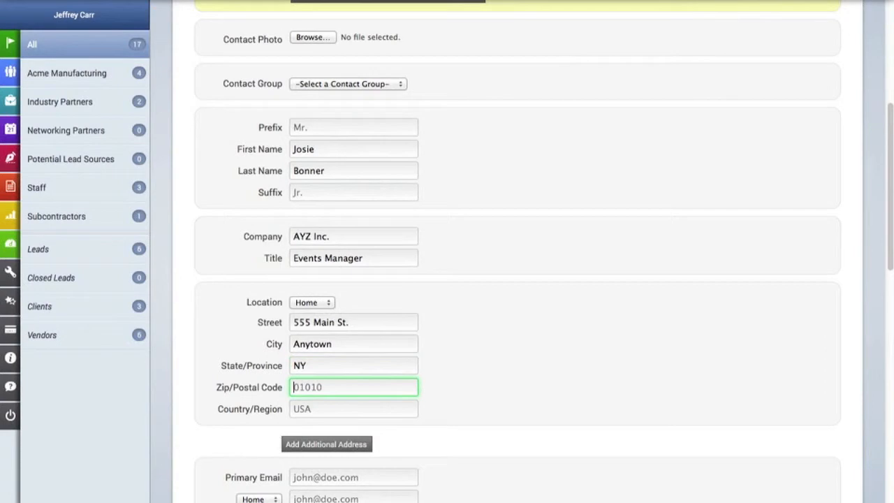
text(20002)
Step: Enter the contact's primary email address and work phone number
scroll(341, 358, down, 5)
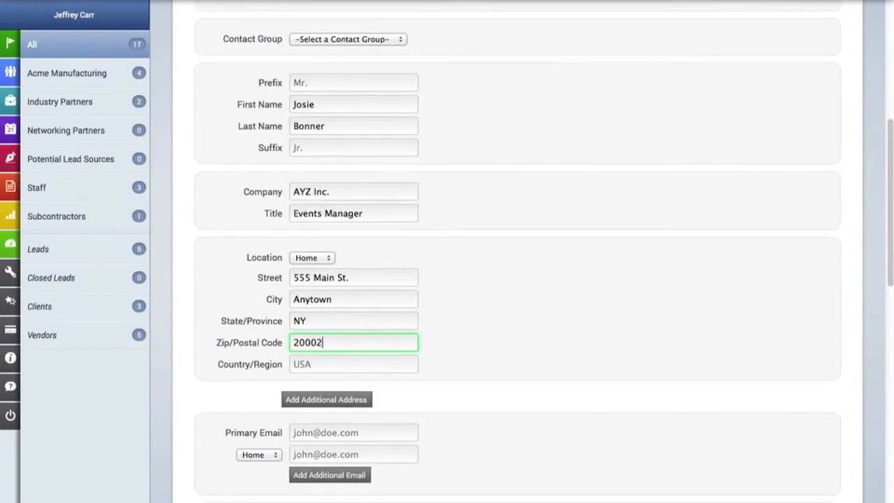
click(345, 284)
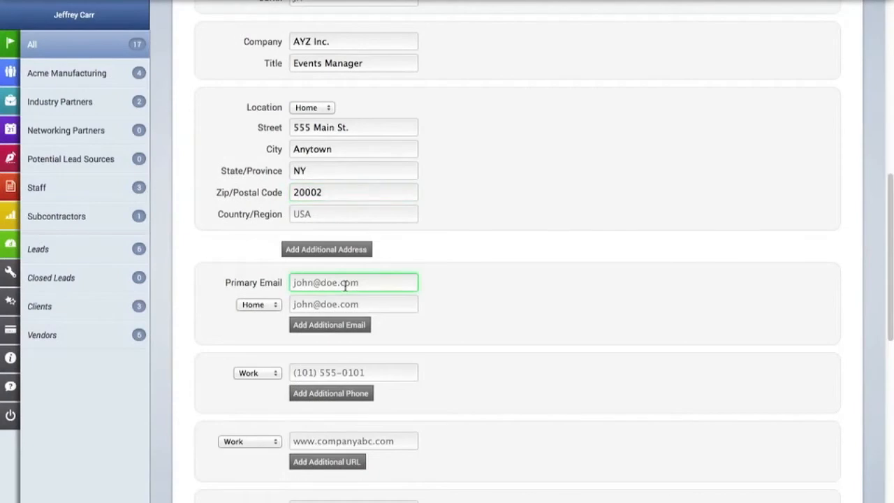
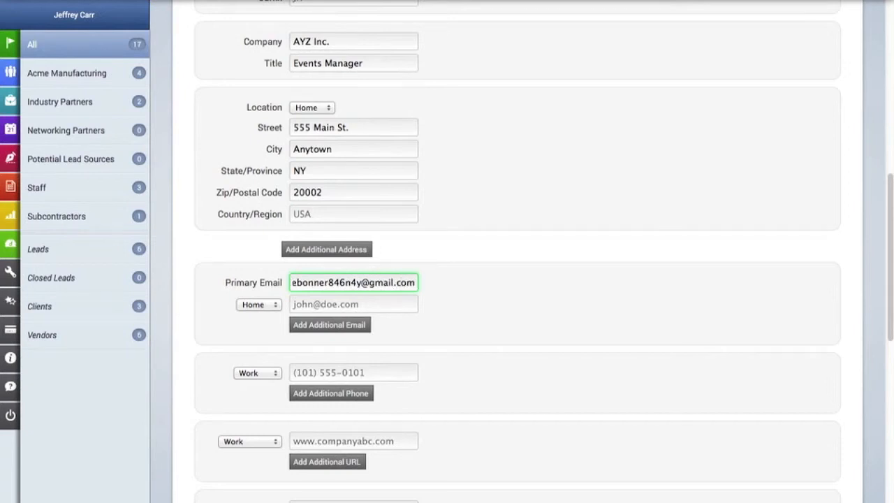
click(357, 370)
text(553-55)
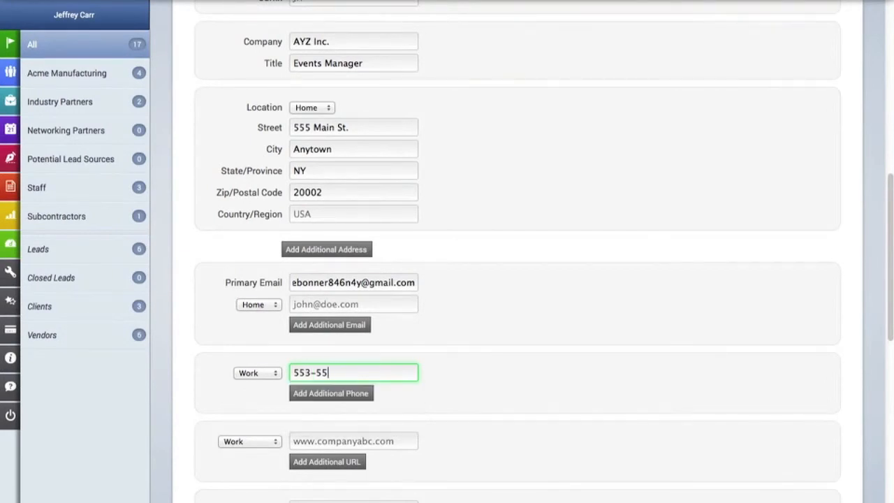
text(5-6666)
Step: Fill in the custom Birthday and Client Number fields for the contact
scroll(381, 367, down, 3)
scroll(381, 363, down, 3)
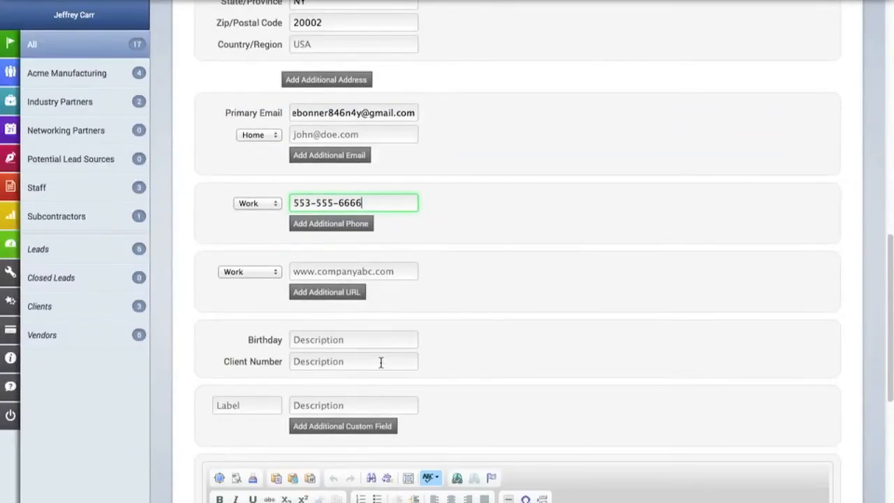
click(345, 340)
text(January 15)
key(Tab)
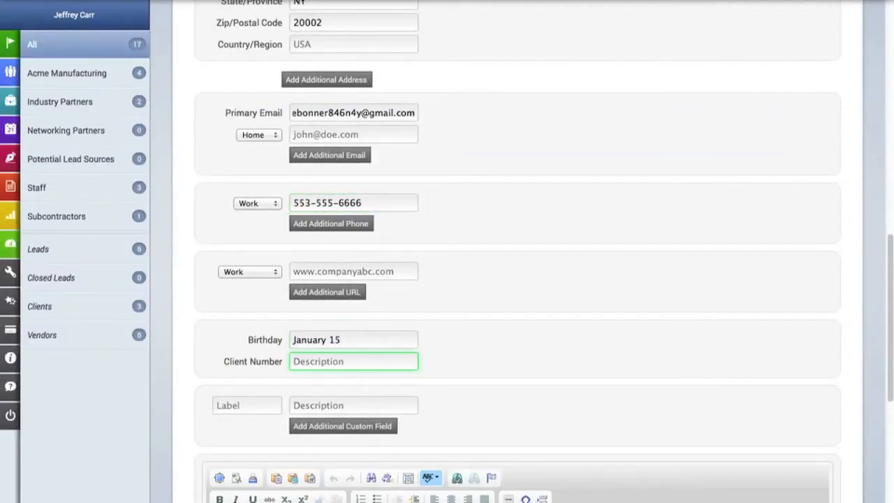
scroll(357, 335, down, 5)
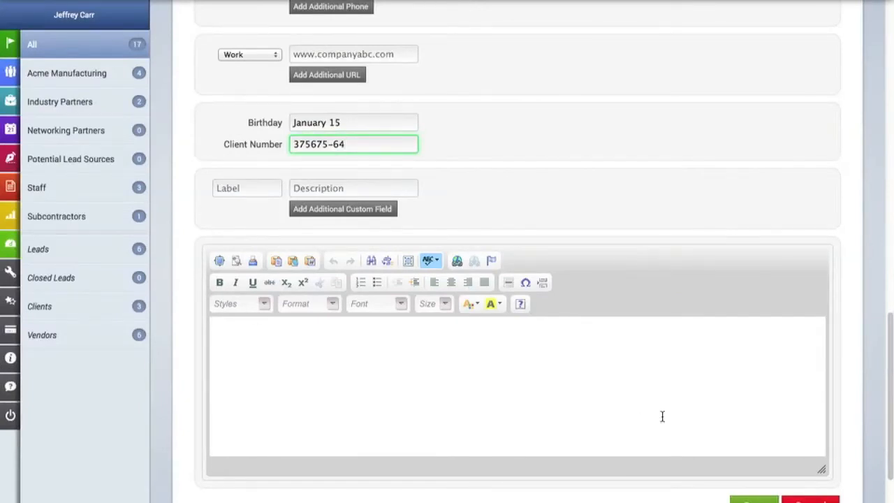
scroll(662, 417, up, 15)
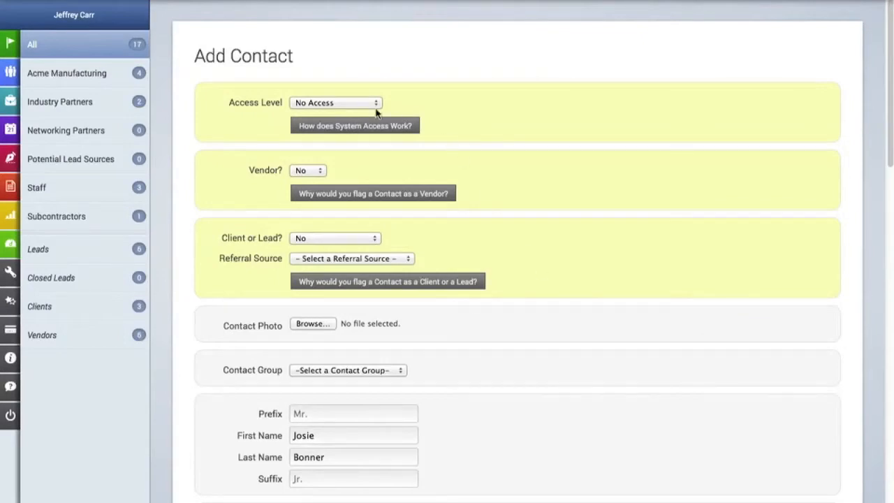
Step: Set Access Level to Client with setup email, Vendor? to No, and Client or Lead? to Contact is a Client
click(352, 102)
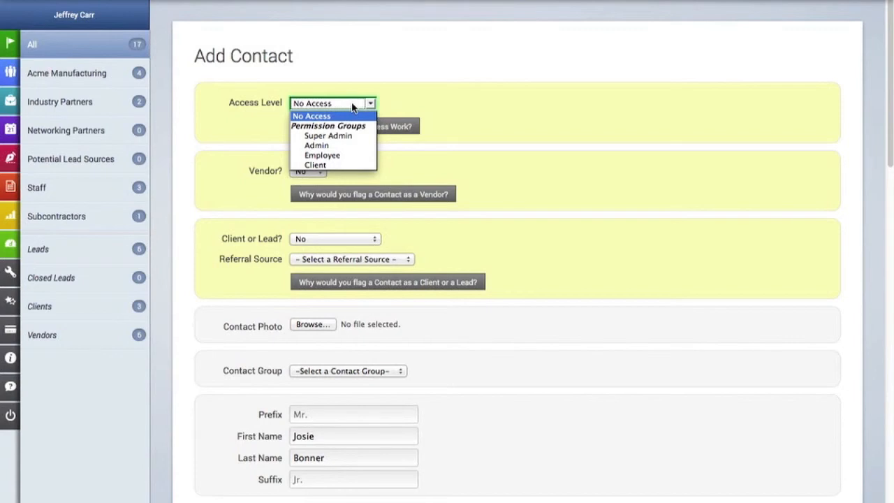
click(341, 165)
click(297, 121)
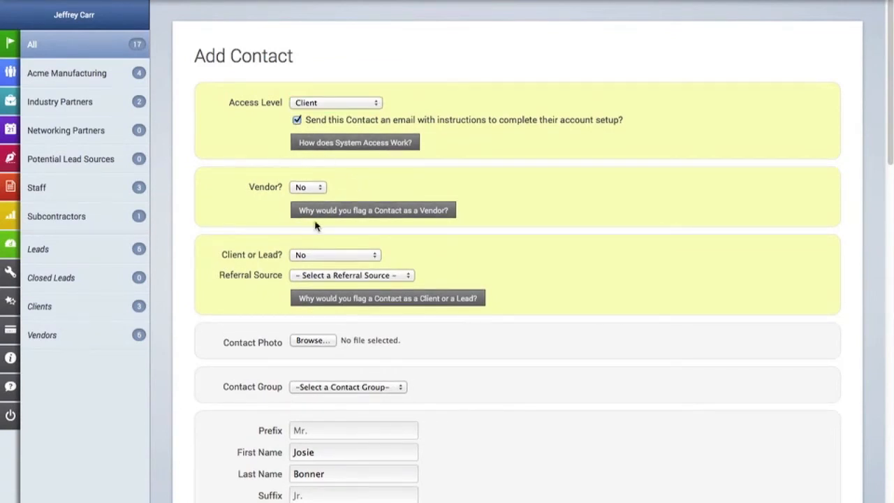
click(315, 187)
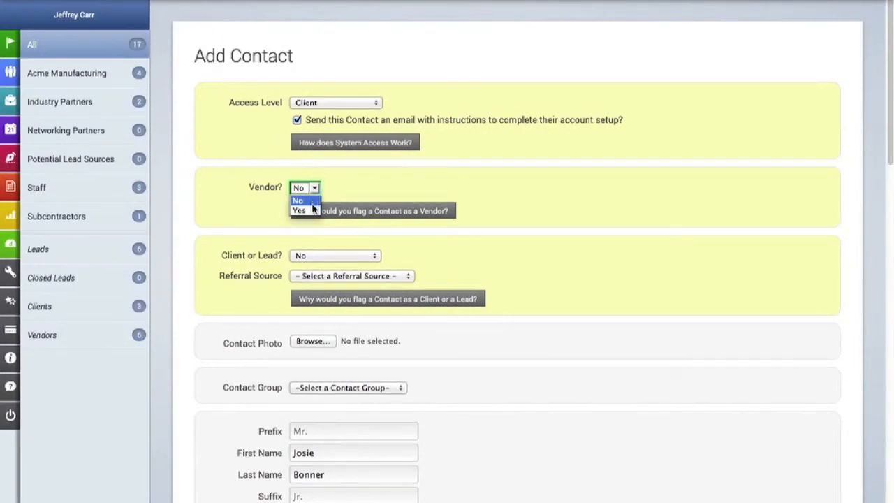
click(354, 183)
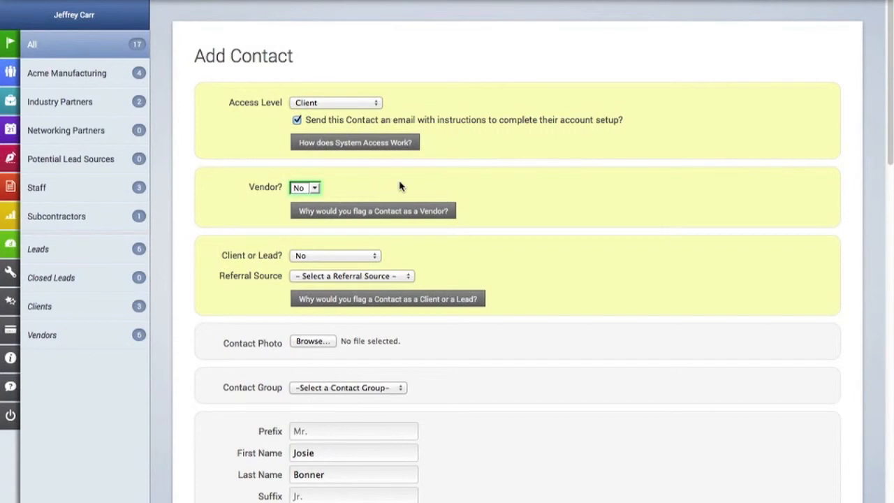
scroll(399, 181, down, 1)
click(335, 221)
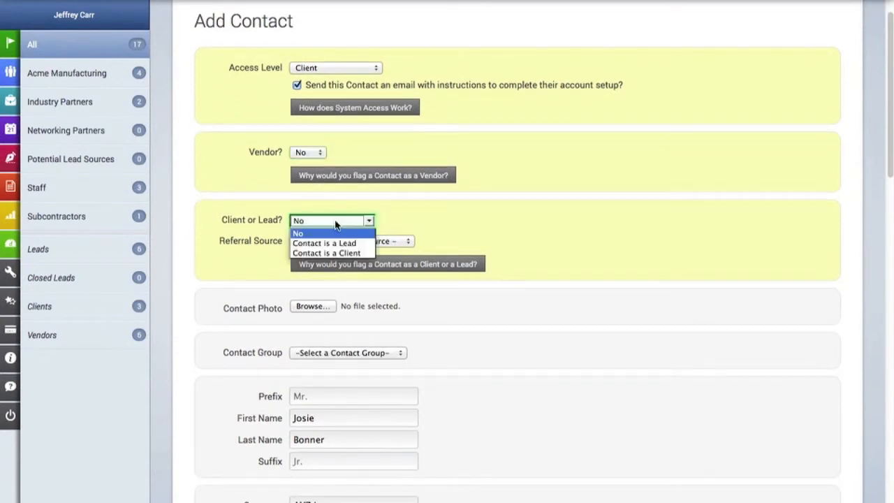
click(368, 254)
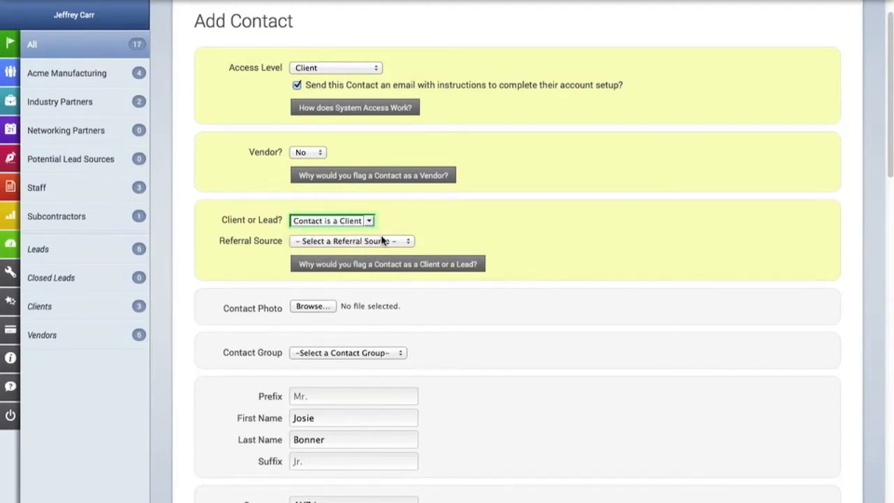
scroll(382, 240, down, 2)
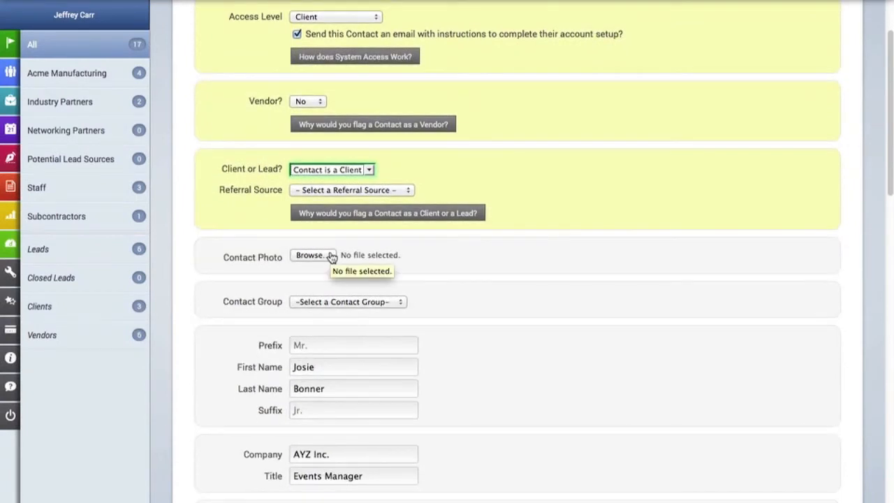
Step: Upload ChrisHeadshotPic.jpg as the contact photo
click(331, 255)
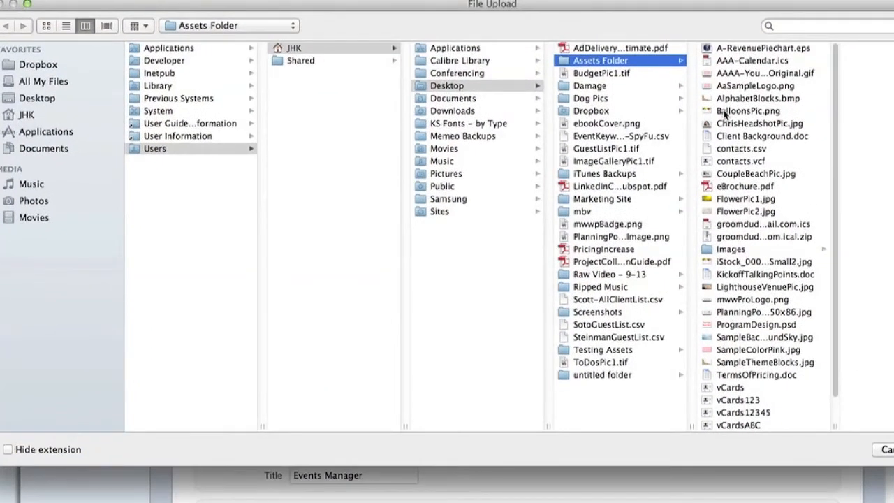
click(731, 123)
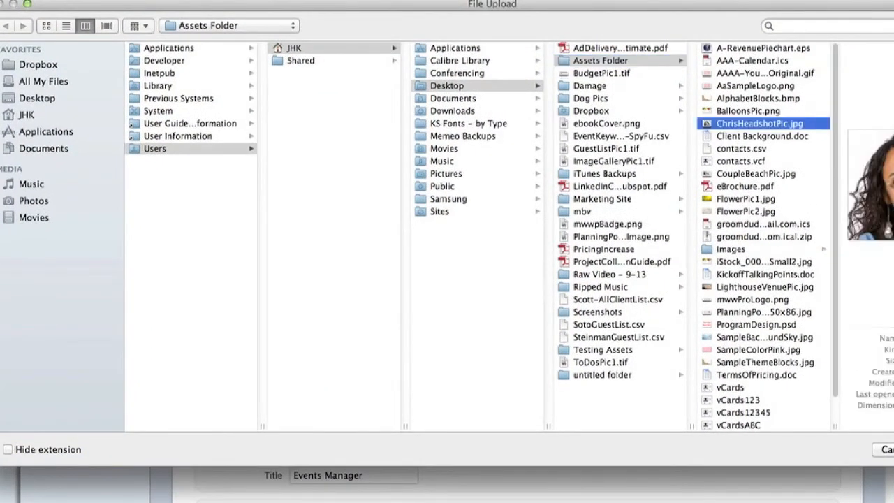
key(Return)
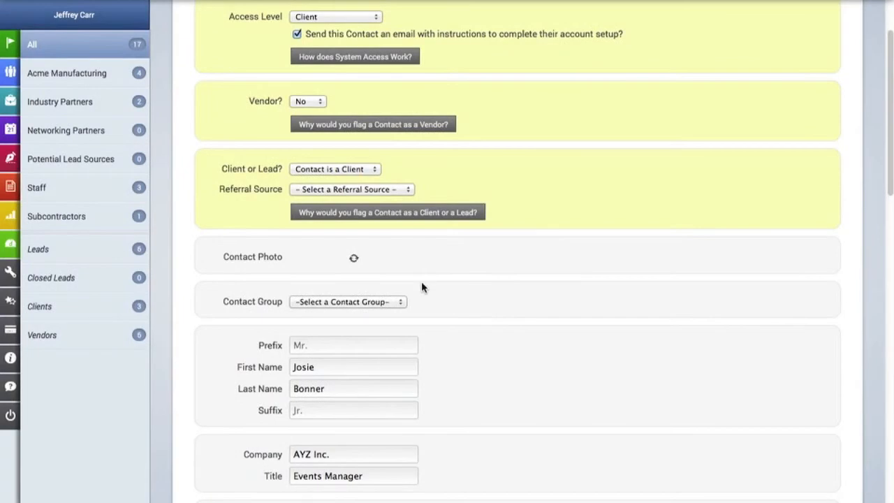
Step: Assign the contact to the Acme Manufacturing contact group
scroll(421, 281, down, 1)
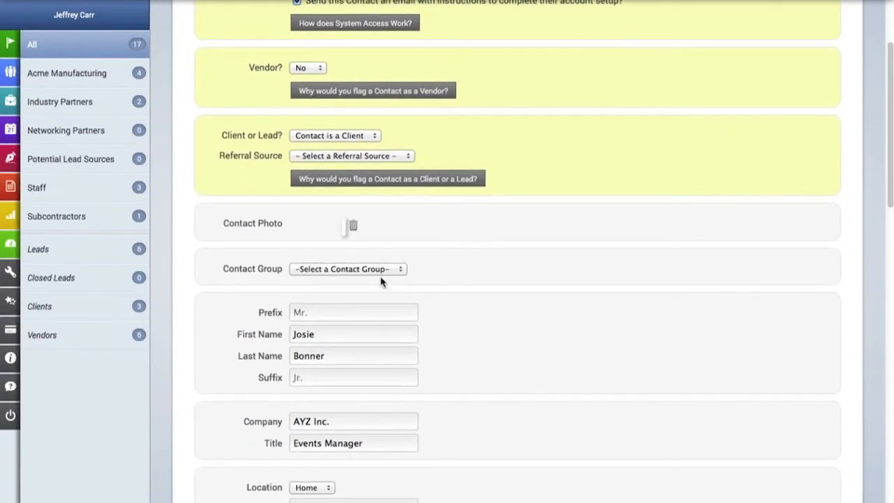
click(368, 332)
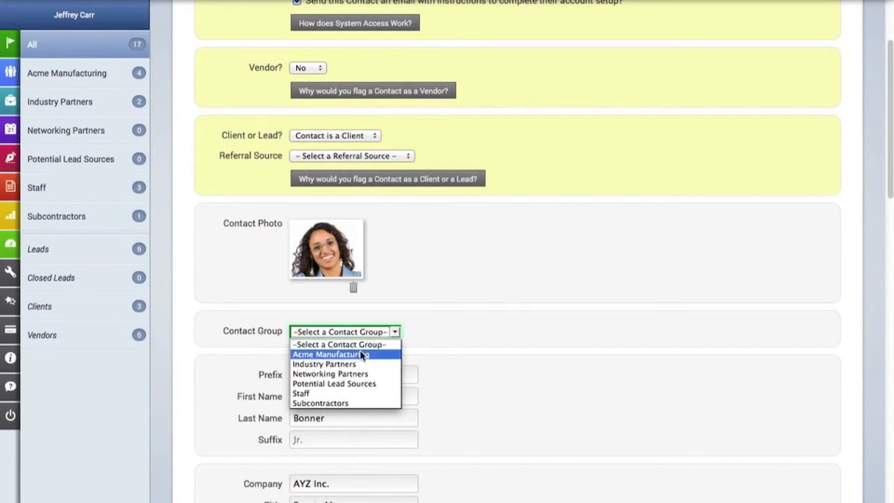
click(361, 355)
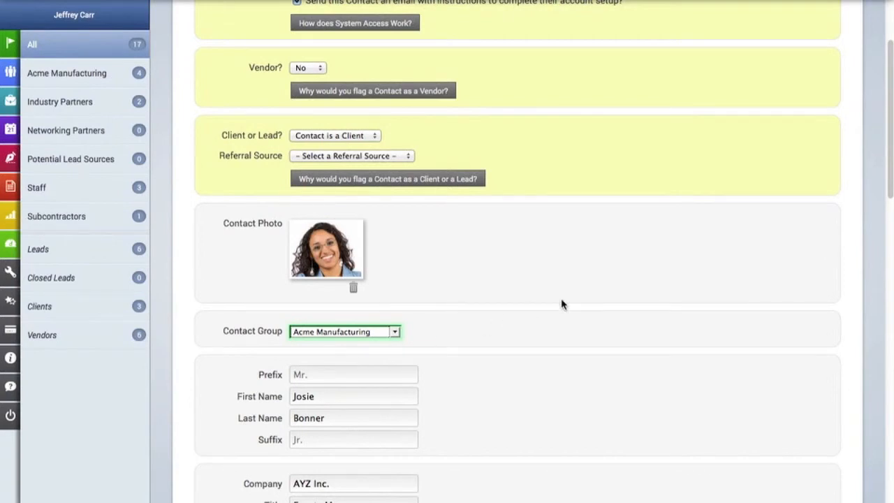
scroll(670, 294, down, 15)
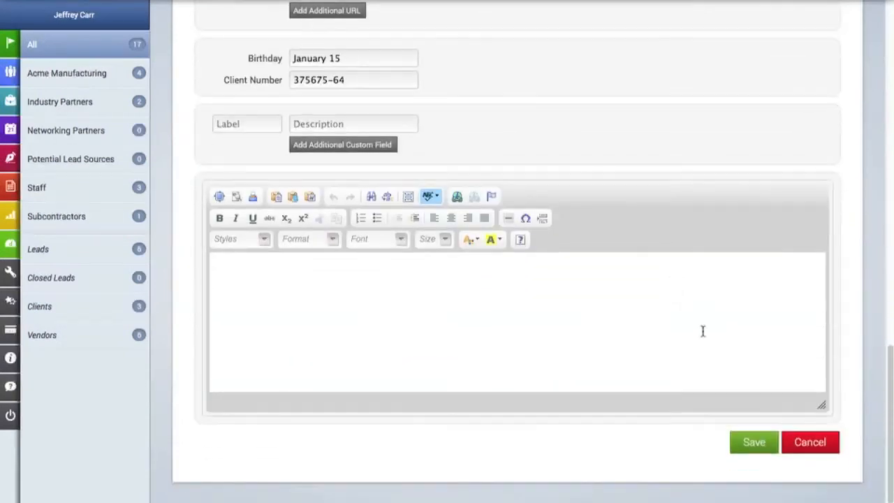
Step: Save the new contact, then open the AYZ Inc. client's profile and scroll through it
click(757, 438)
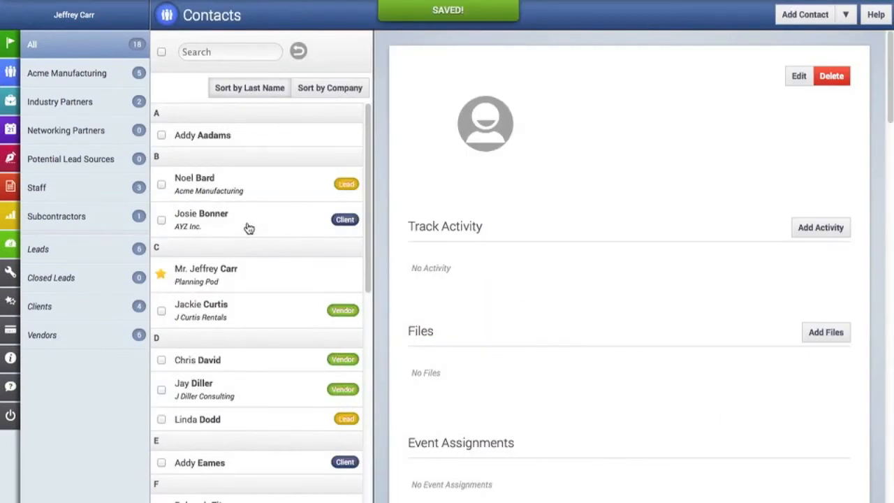
click(249, 229)
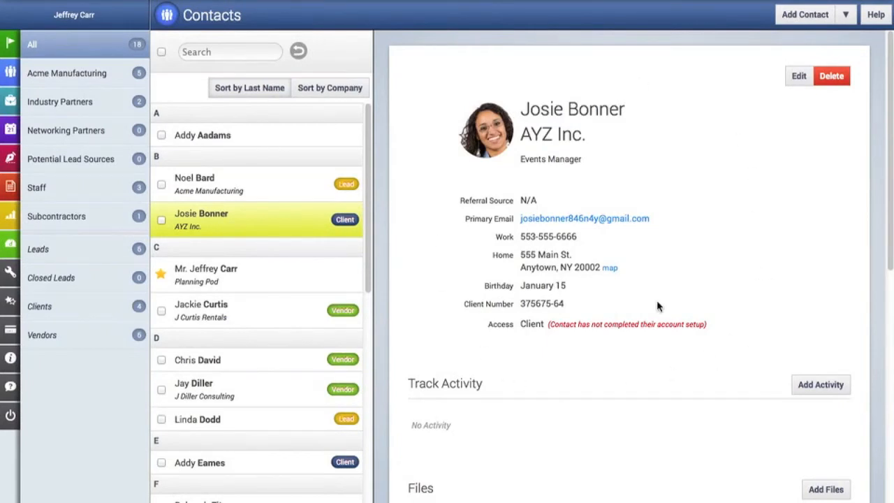
scroll(656, 306, down, 6)
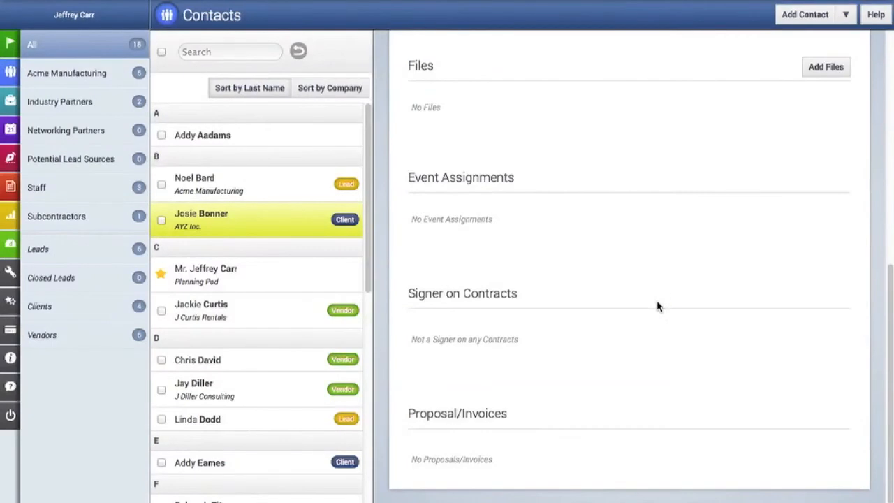
scroll(657, 306, up, 6)
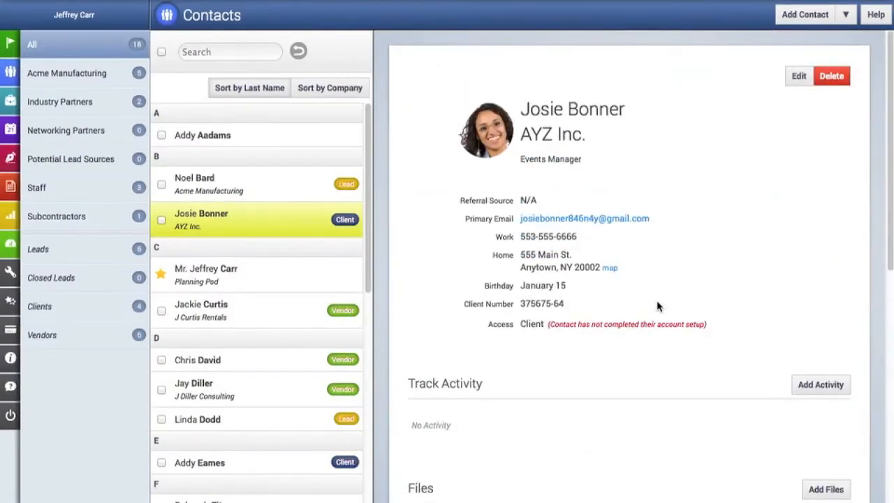
scroll(656, 306, down, 1)
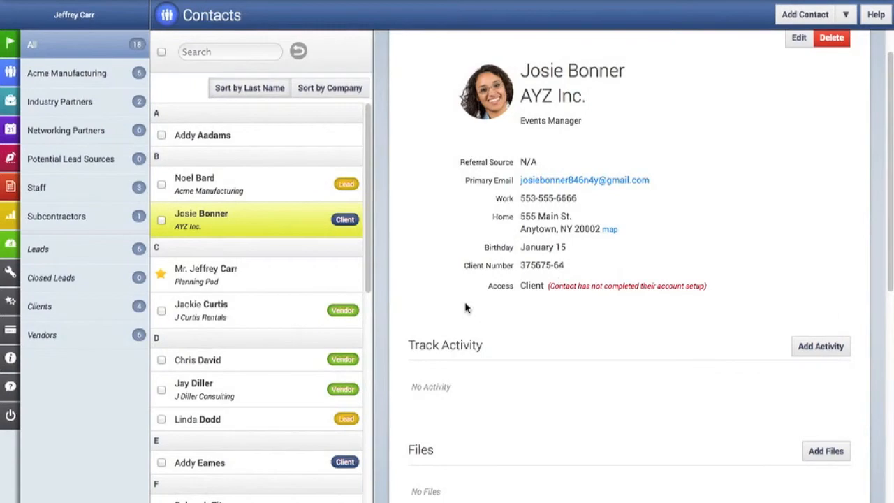
Step: Start a new activity with subject 'Call re: initial meeting to start work'
click(824, 349)
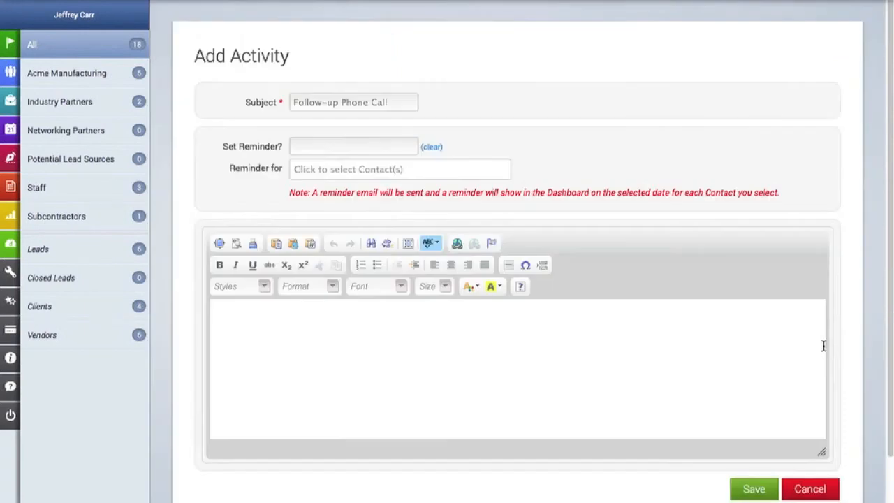
click(297, 105)
text(Ca)
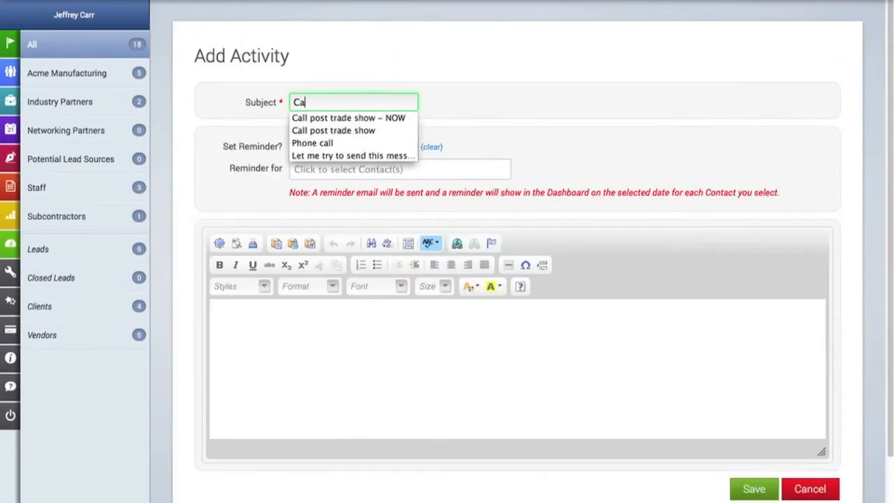
text(ll re: initial m)
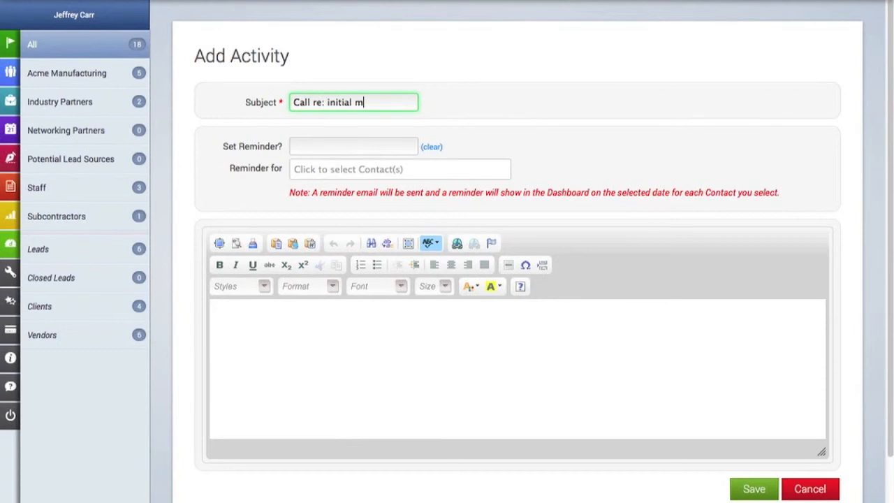
text(eeting to start work)
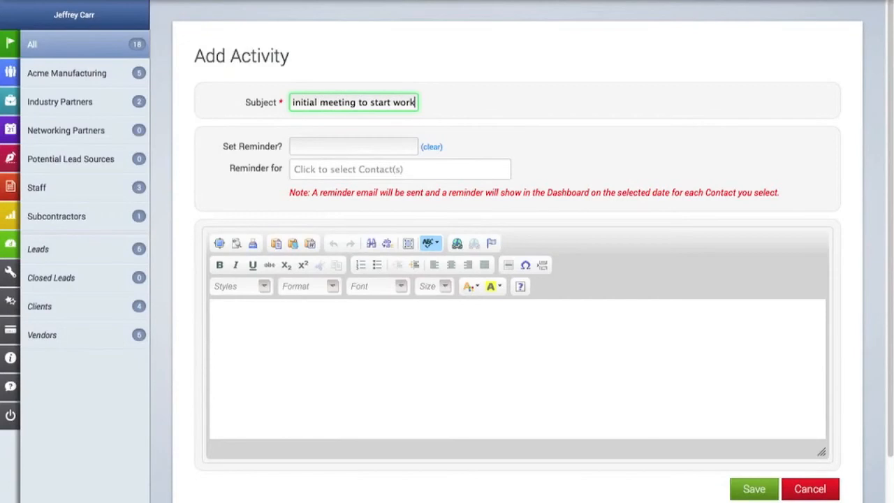
Step: Set a reminder for October 2, 2013 and send it to two contacts
click(297, 147)
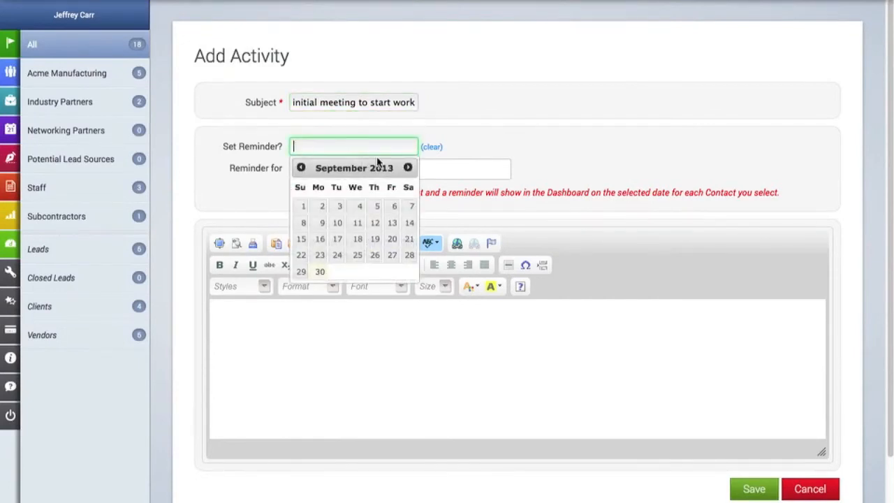
click(408, 168)
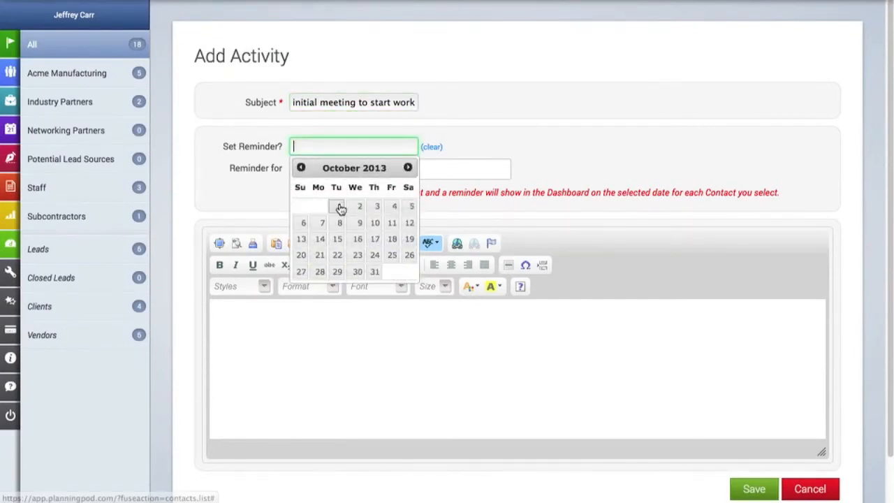
click(361, 206)
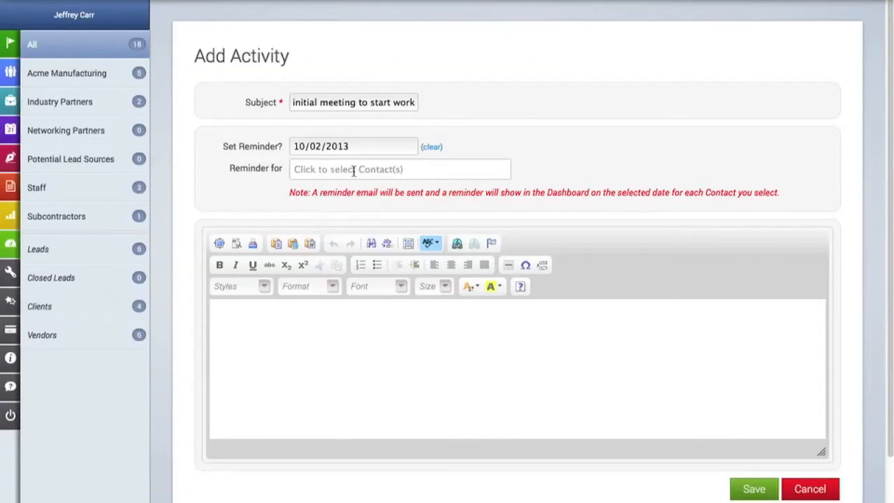
click(354, 171)
click(349, 188)
click(405, 175)
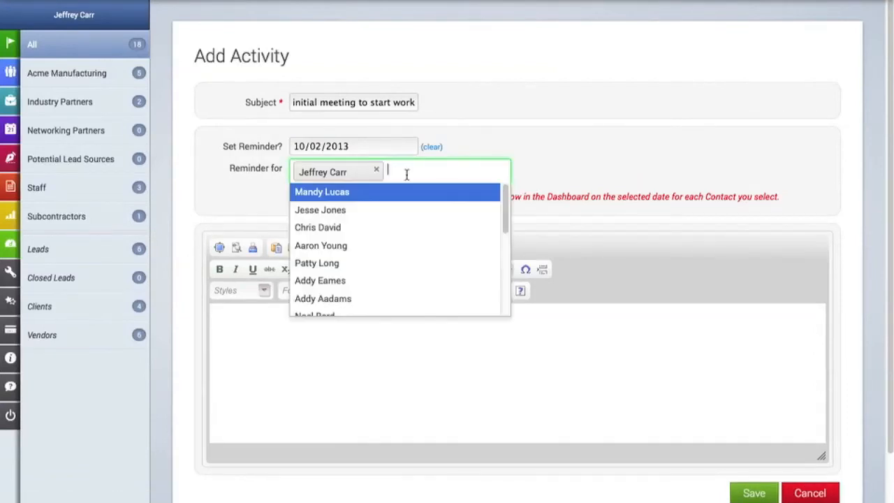
click(369, 227)
Step: Add the note 'Need to discuss scope of first proje' and save the activity
click(366, 350)
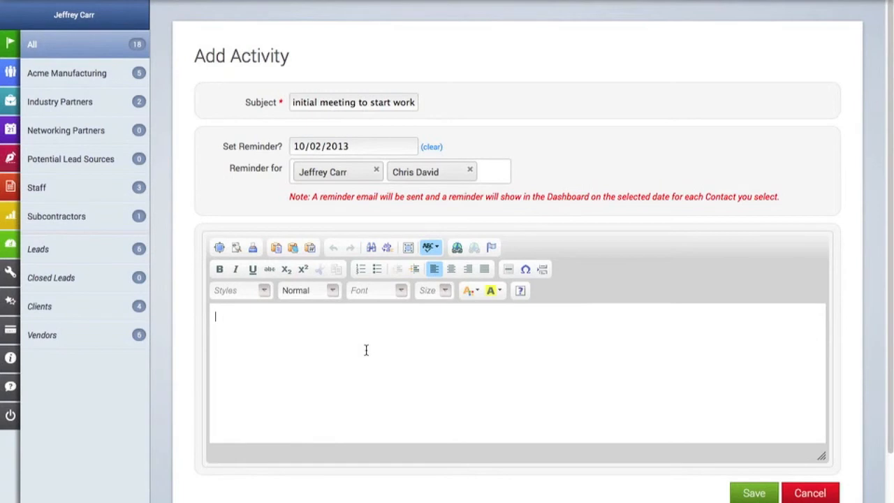
text(Need to discusss scope of first project)
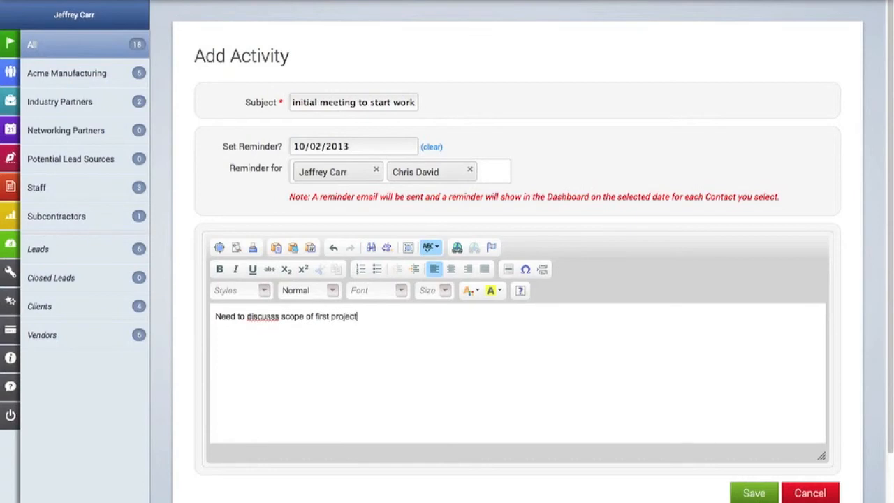
click(279, 317)
key(BackSpace)
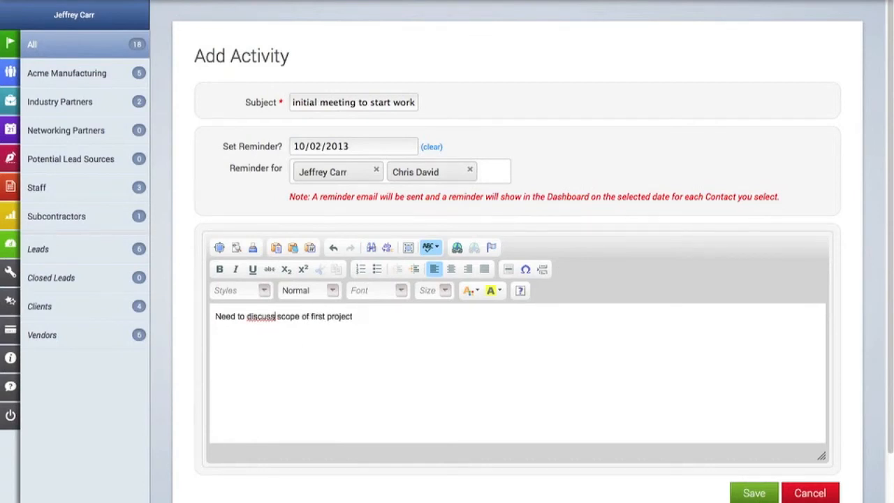
click(754, 493)
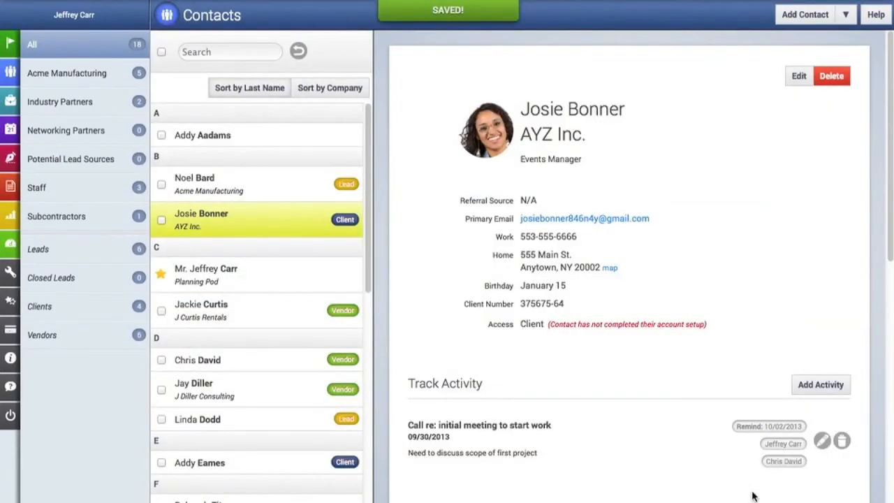
scroll(727, 329, down, 3)
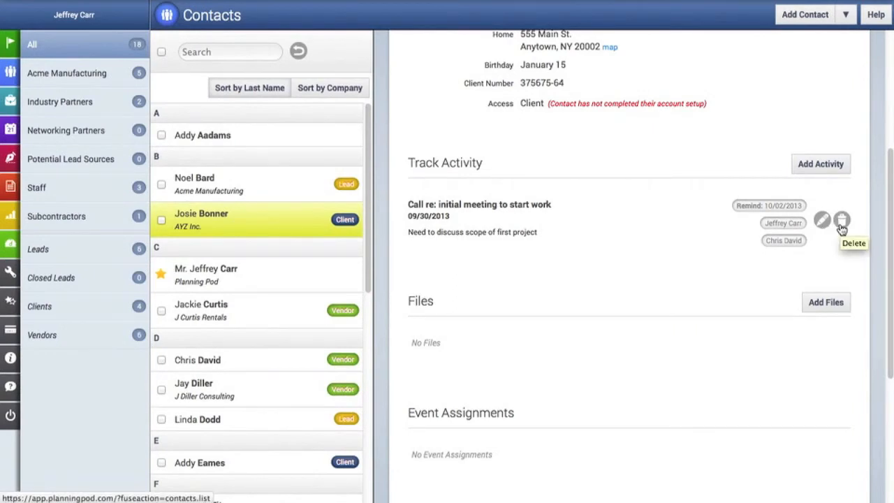
scroll(659, 275, down, 1)
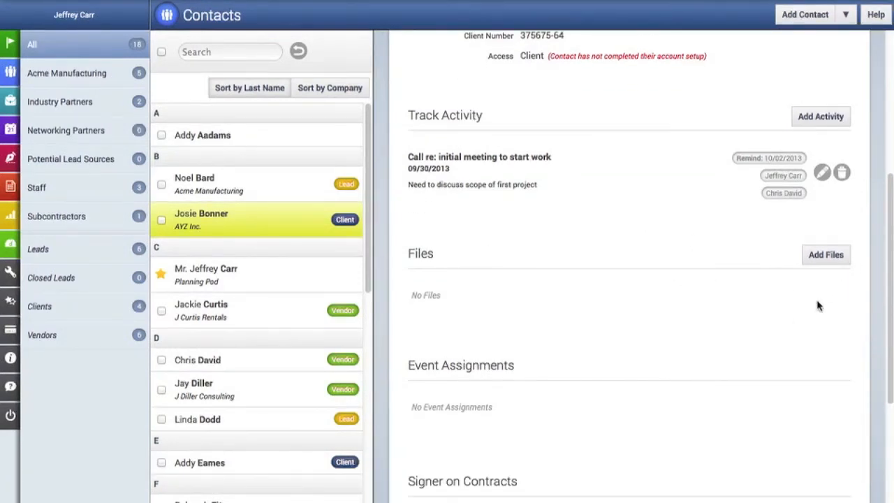
Step: Select Client Background.doc, eBrochure.pdf and FlowerPic2.jpg on the contact's Upload File(s) page
click(826, 255)
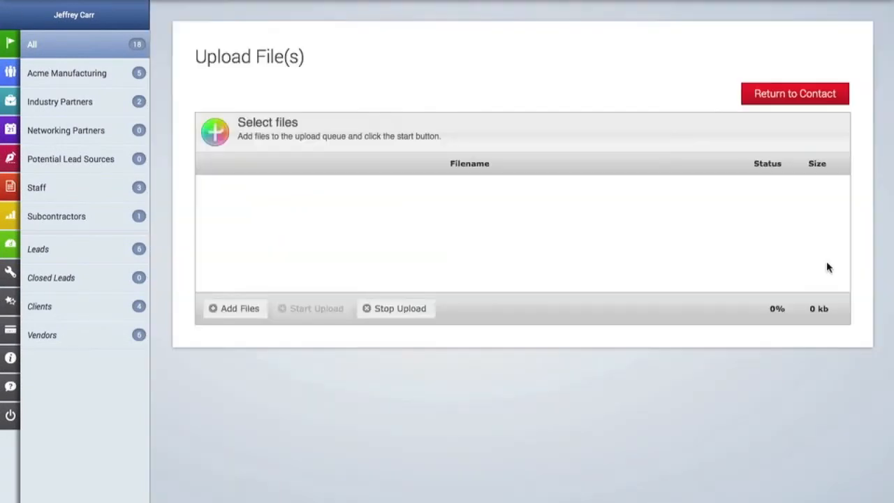
click(244, 318)
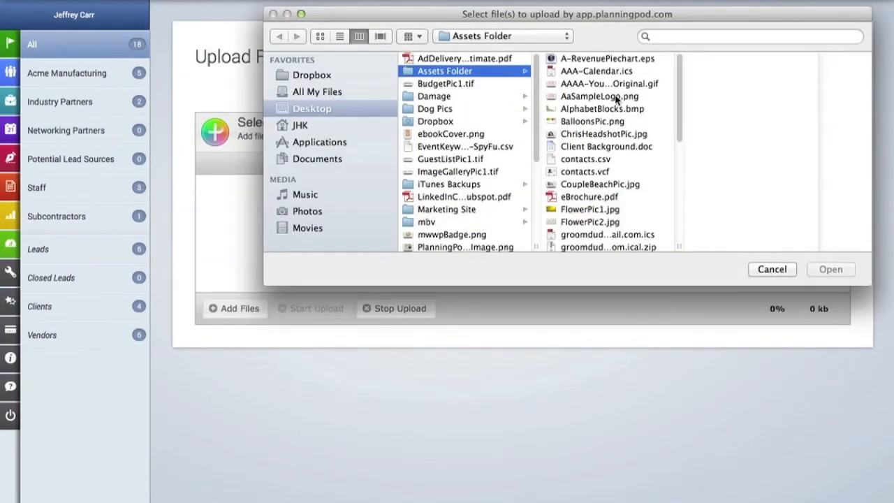
click(612, 150)
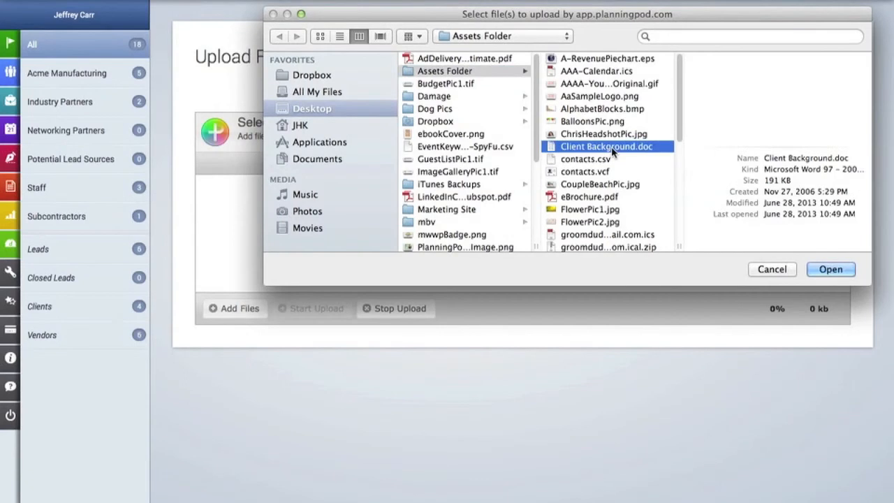
super+click(606, 197)
super+click(591, 221)
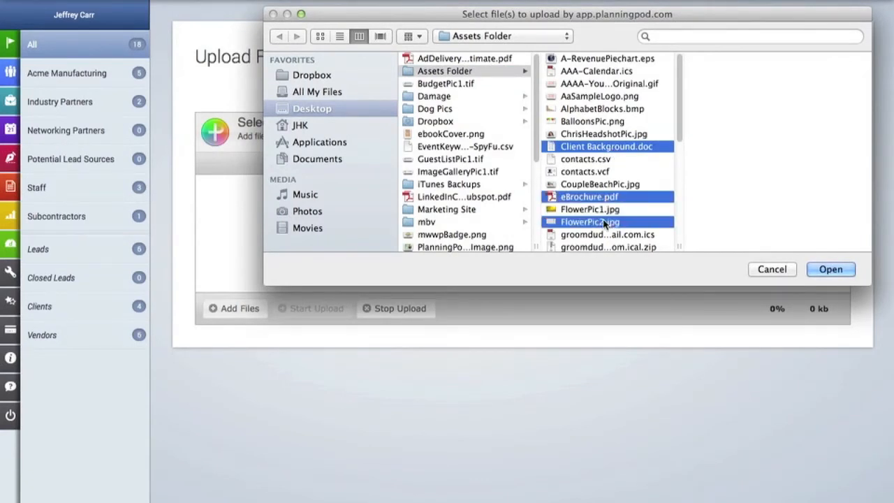
click(830, 270)
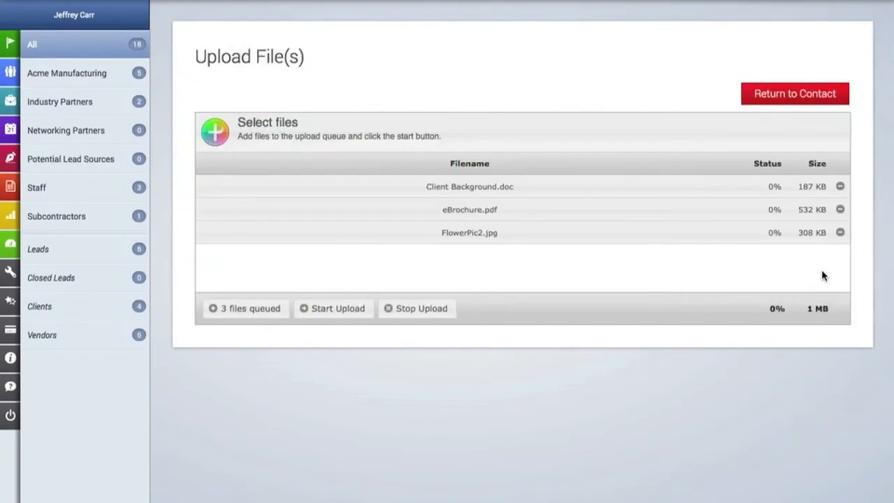
Step: Upload Client Background.doc, eBrochure.pdf and FlowerPic2.jpg until each reaches 100% (1 MB total)
click(338, 309)
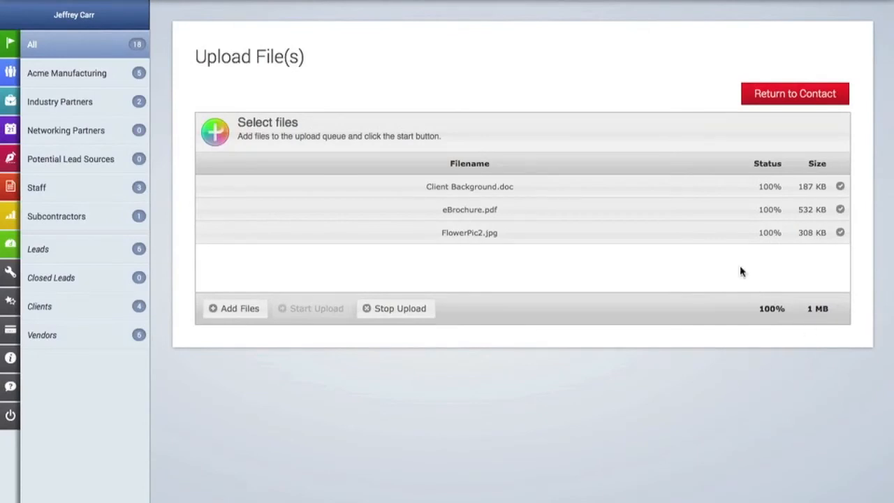
Step: Go back to the client's profile and scroll to the Files section to confirm the three uploaded files
click(776, 98)
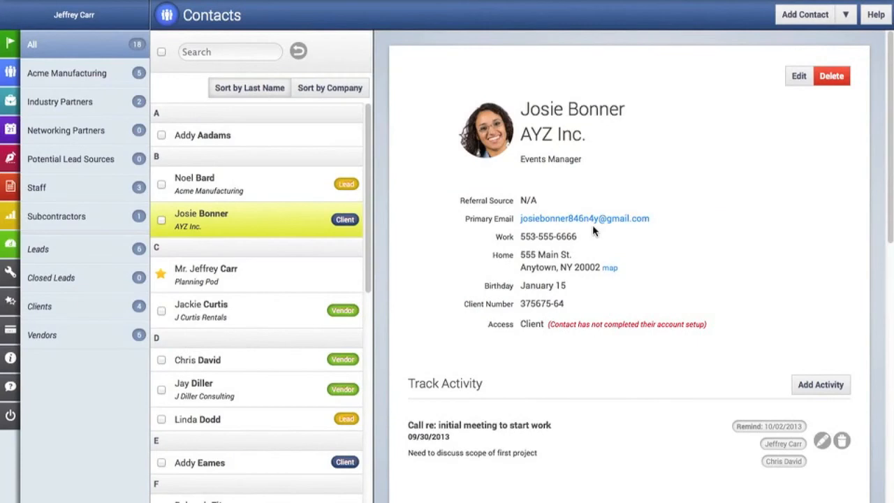
scroll(593, 231, down, 5)
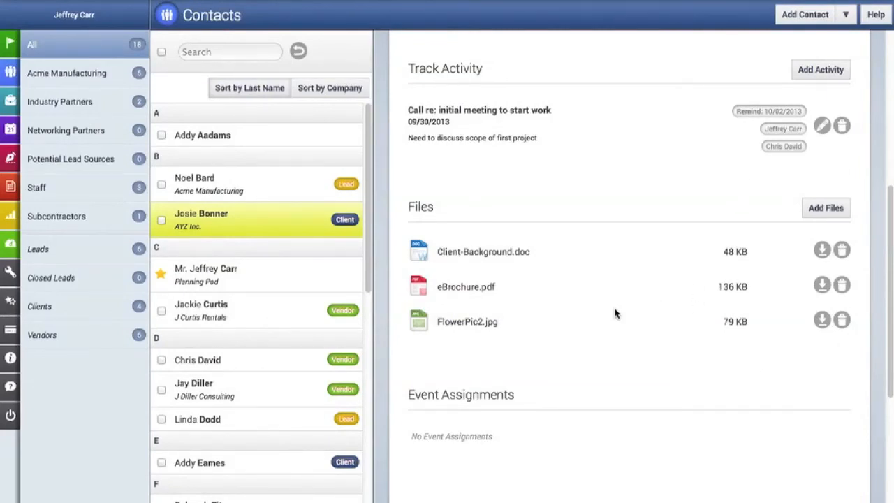
scroll(614, 313, down, 5)
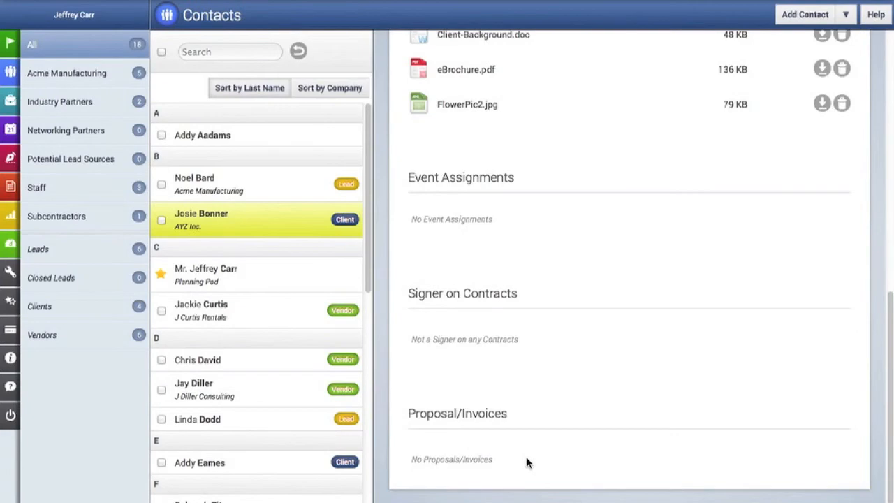
click(334, 396)
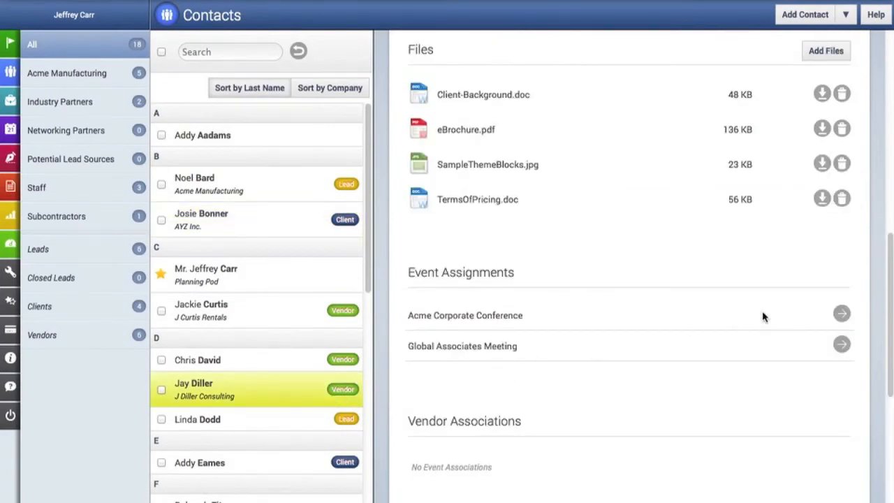
scroll(762, 314, up, 1)
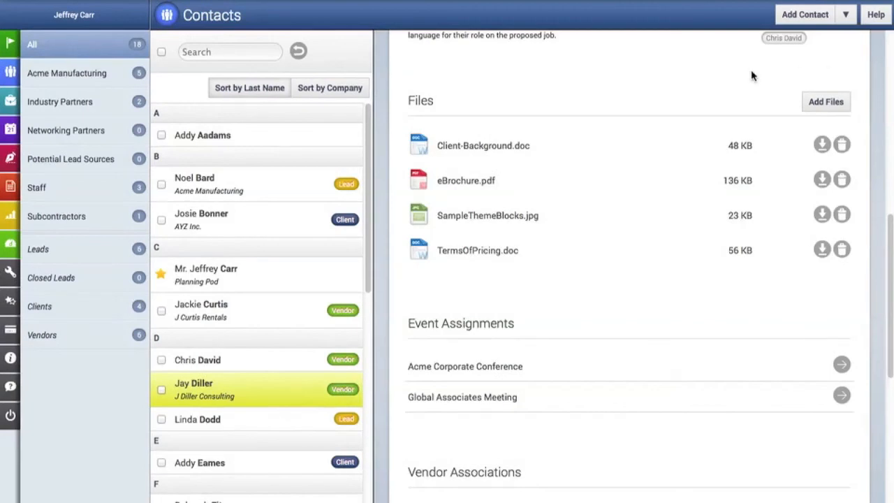
scroll(718, 292, down, 5)
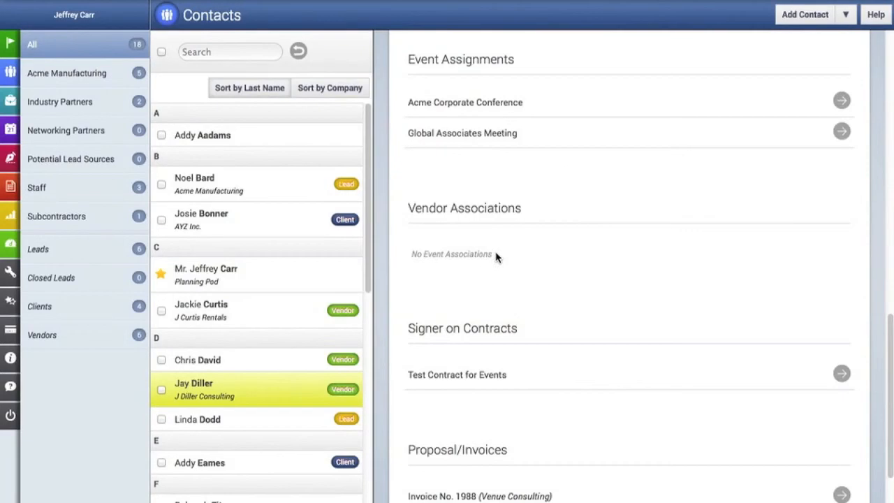
scroll(496, 257, down, 1)
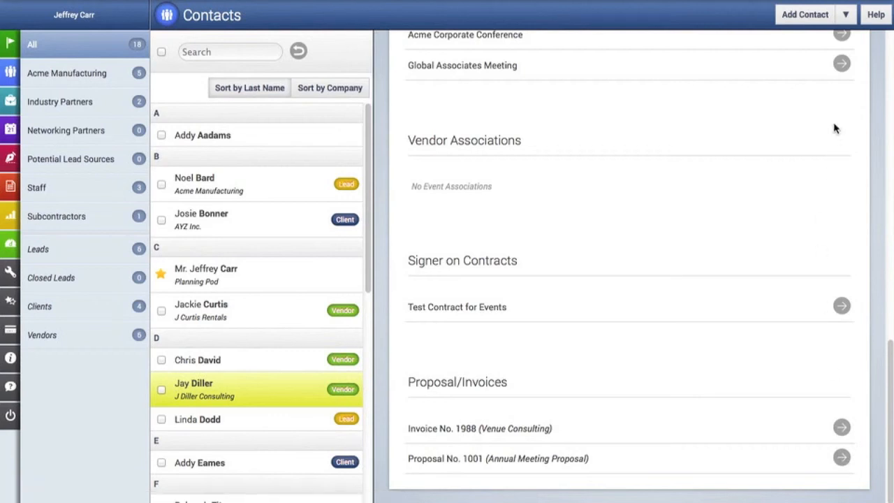
Step: Choose Import Contacts from file under the Add Contact dropdown
click(846, 15)
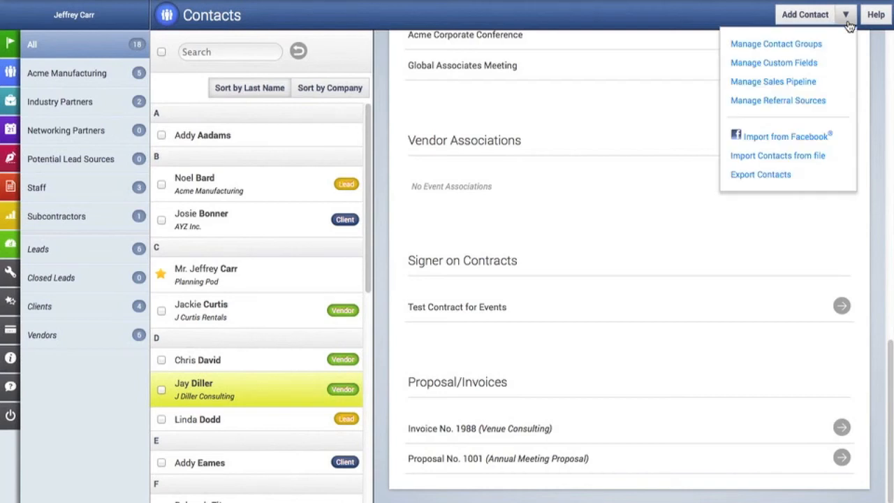
click(807, 157)
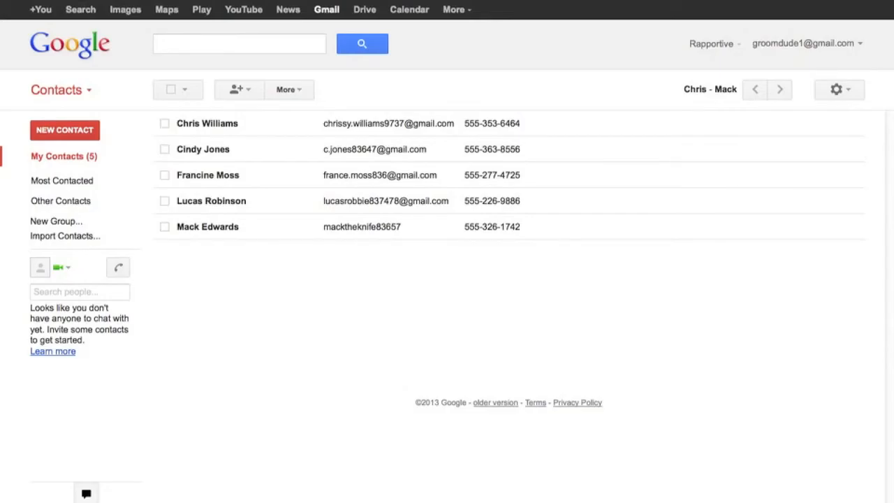
Step: Export the My Contacts group in Outlook CSV format and accept opening contacts.csv in Excel
click(298, 92)
click(319, 182)
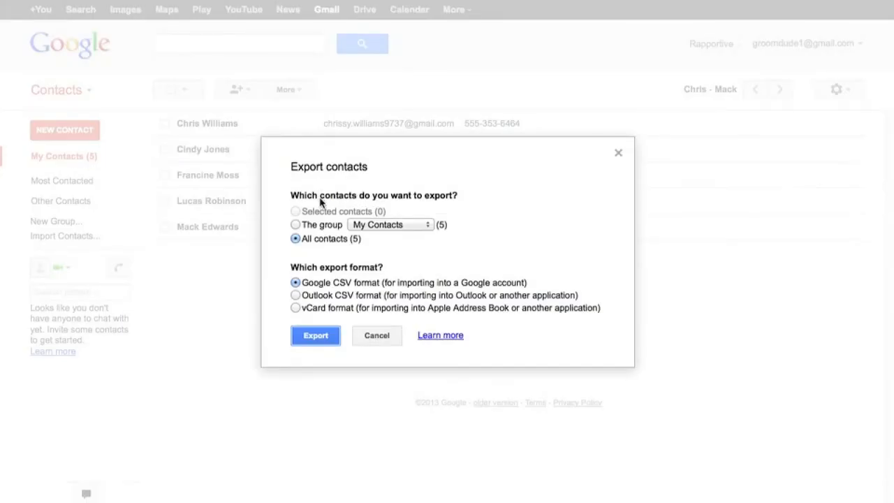
click(296, 224)
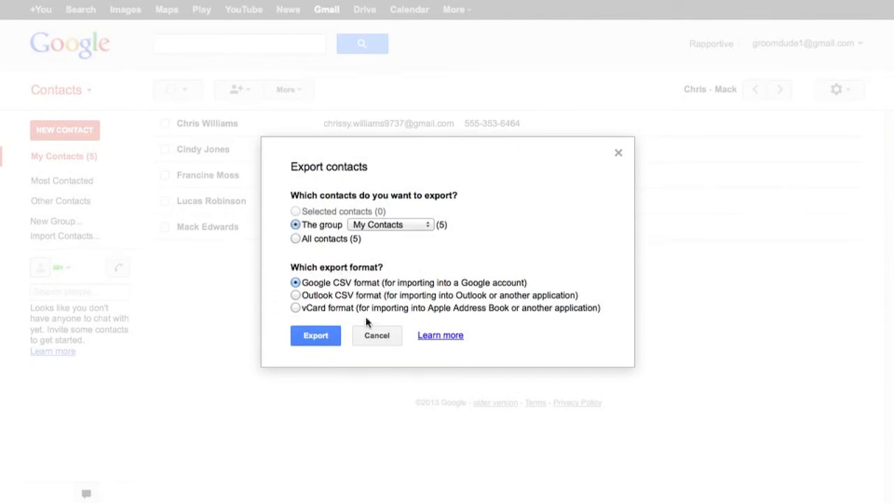
click(296, 308)
click(296, 295)
click(315, 336)
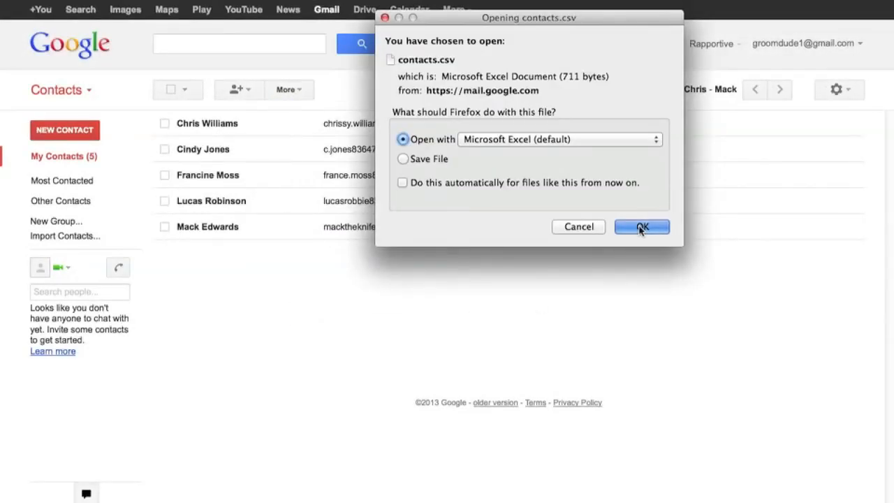
click(642, 225)
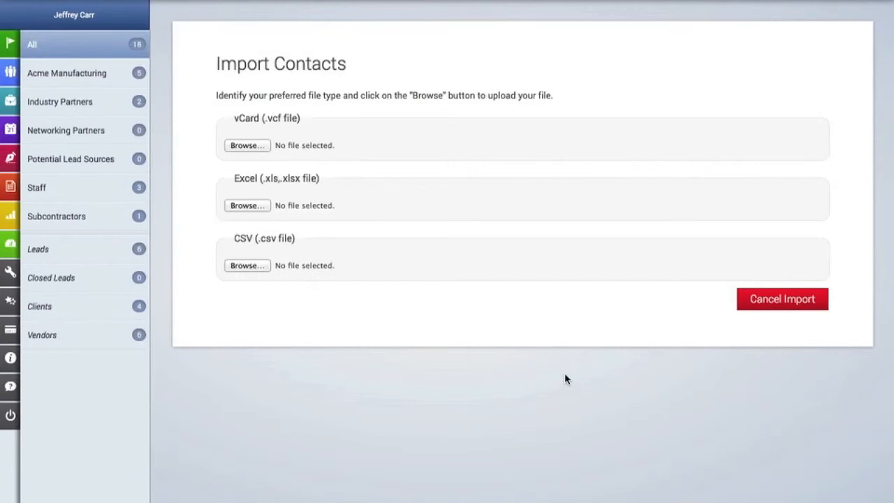
Step: Choose contacts.csv from JHK > Downloads as the CSV file to import
click(248, 266)
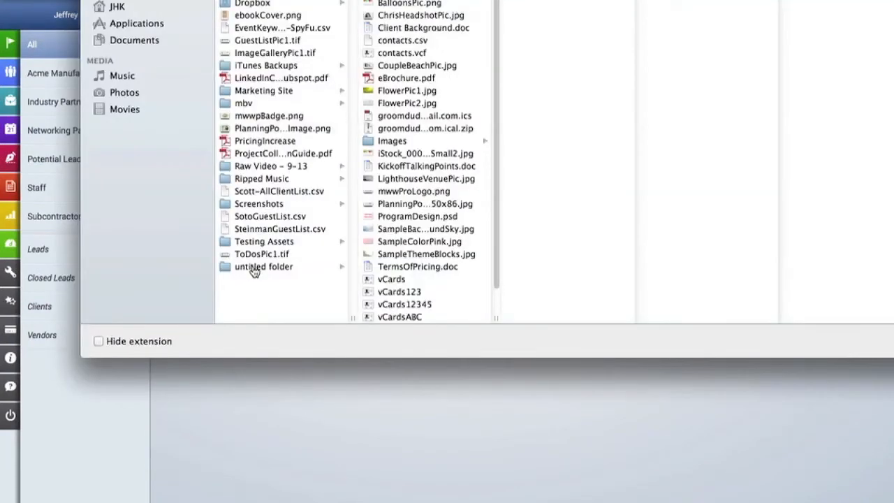
click(117, 7)
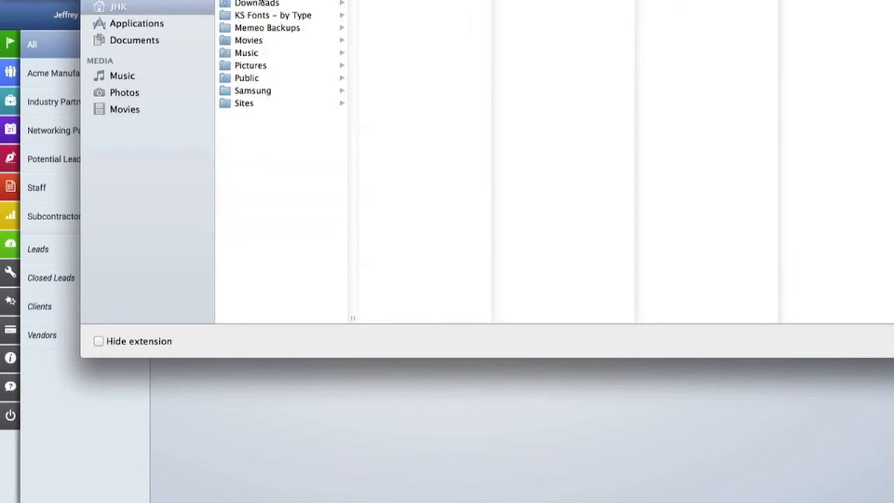
click(260, 4)
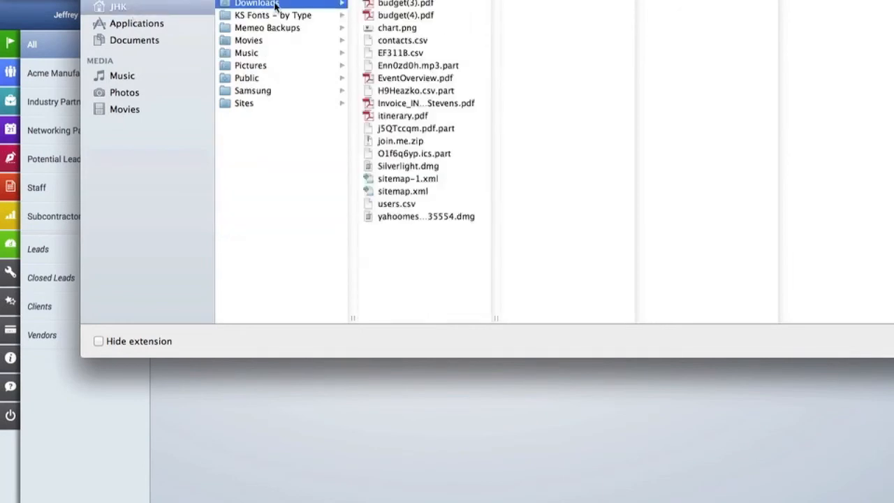
click(421, 40)
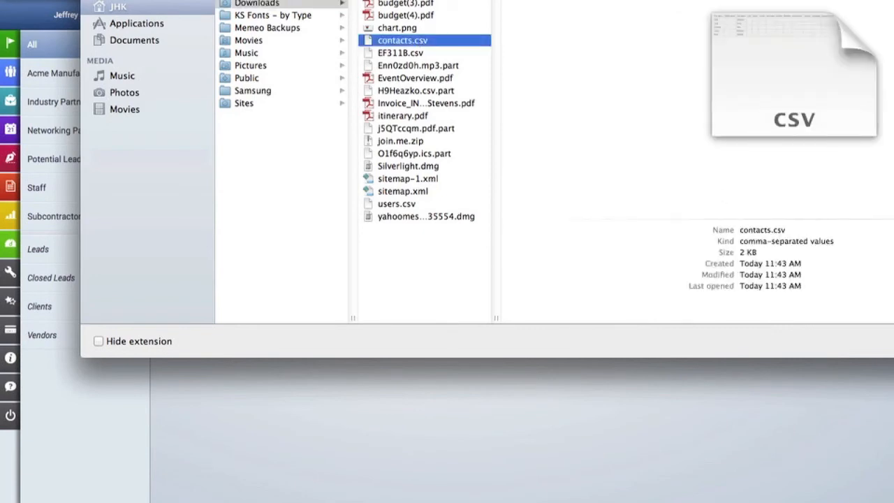
key(Return)
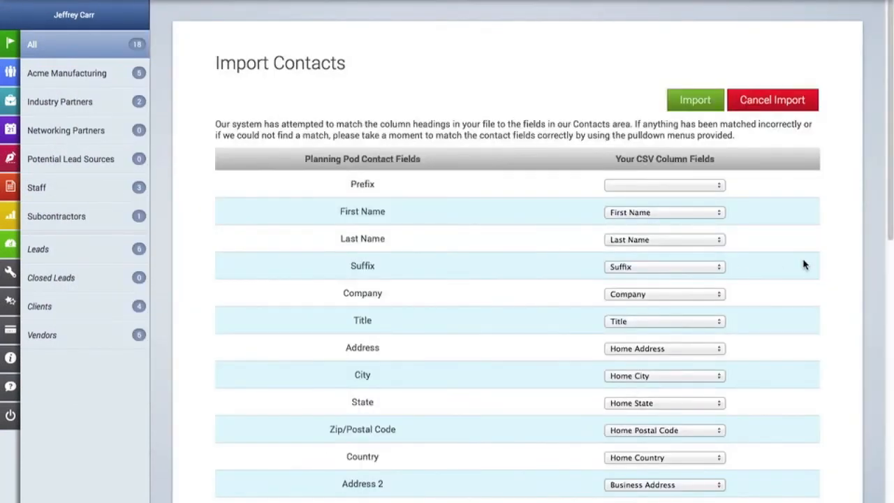
scroll(804, 264, down, 3)
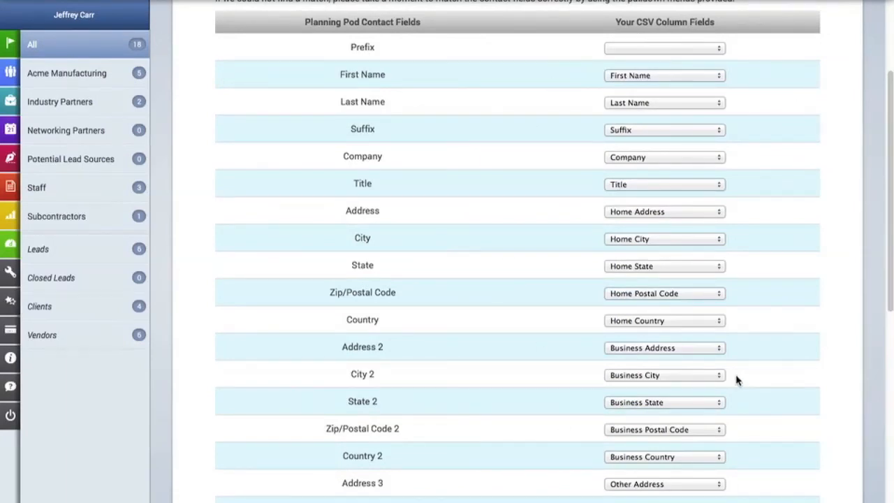
scroll(741, 378, down, 2)
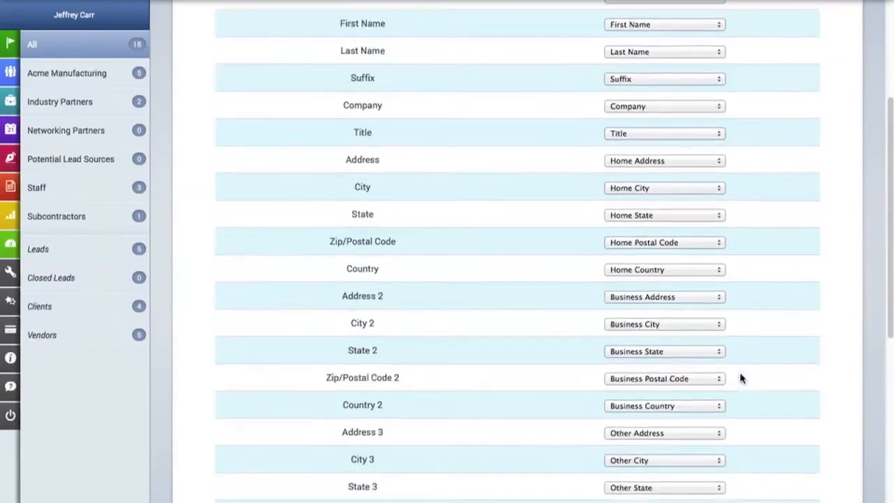
scroll(741, 378, down, 7)
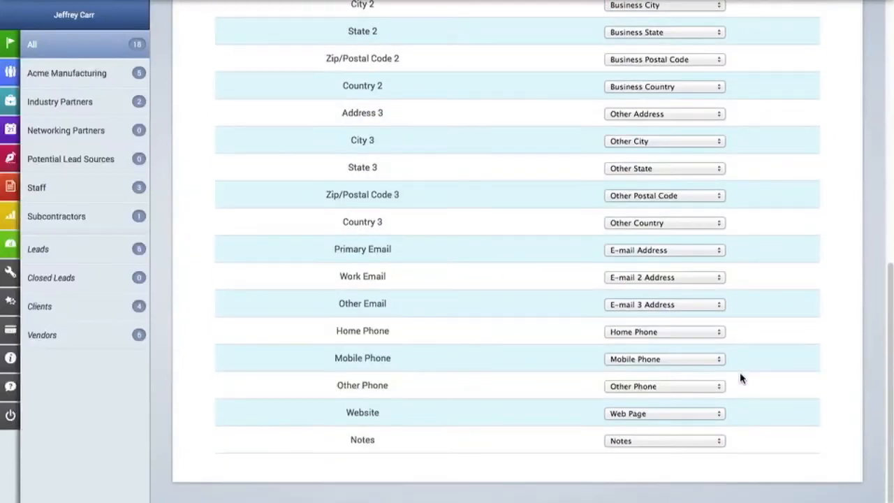
click(641, 250)
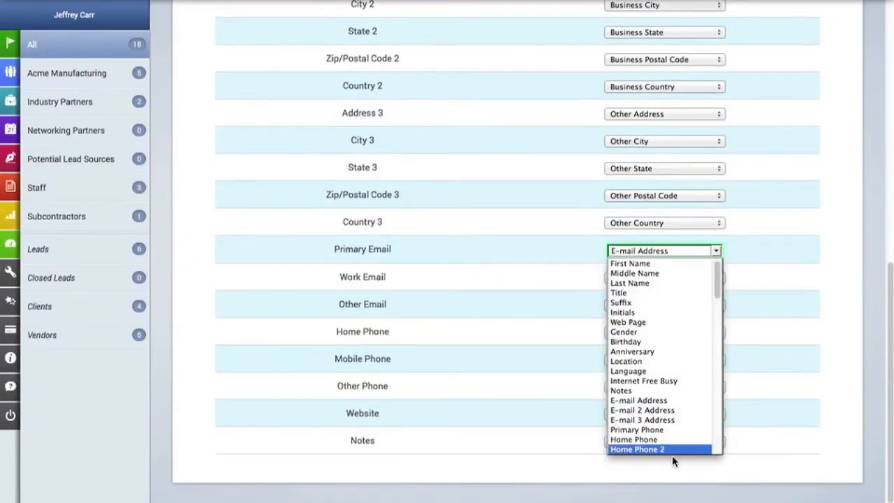
scroll(678, 402, down, 10)
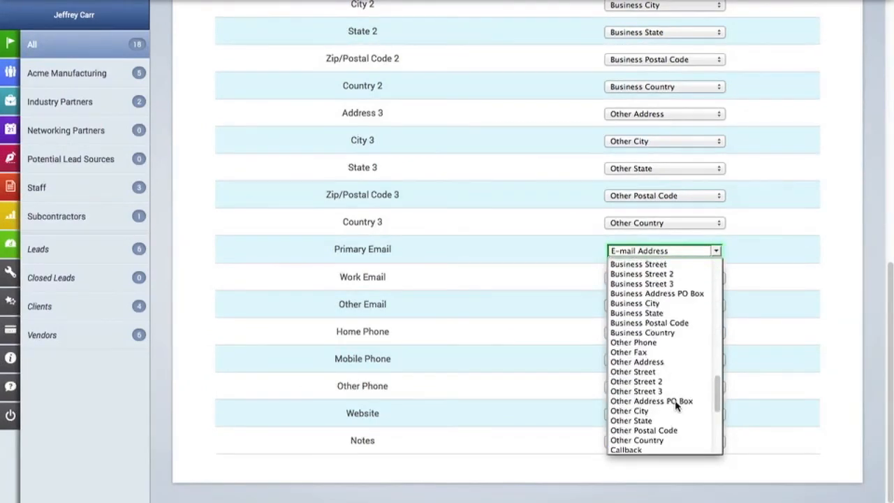
scroll(678, 401, up, 15)
click(833, 316)
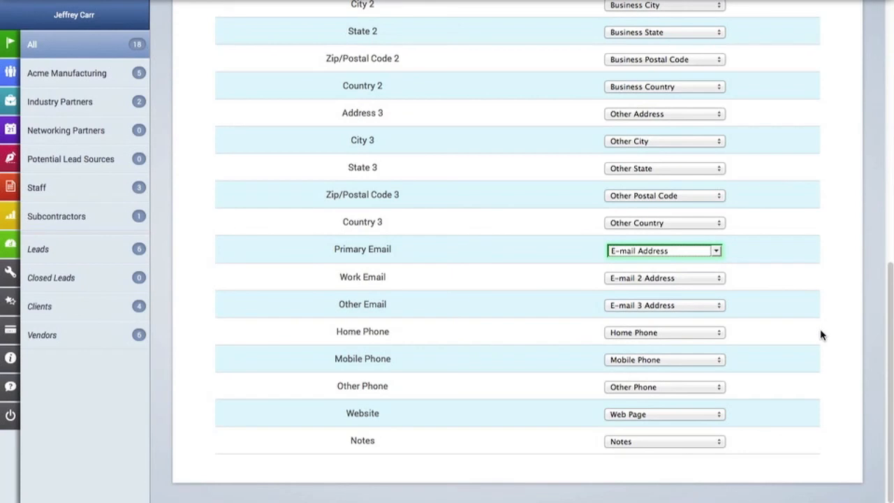
scroll(814, 341, up, 5)
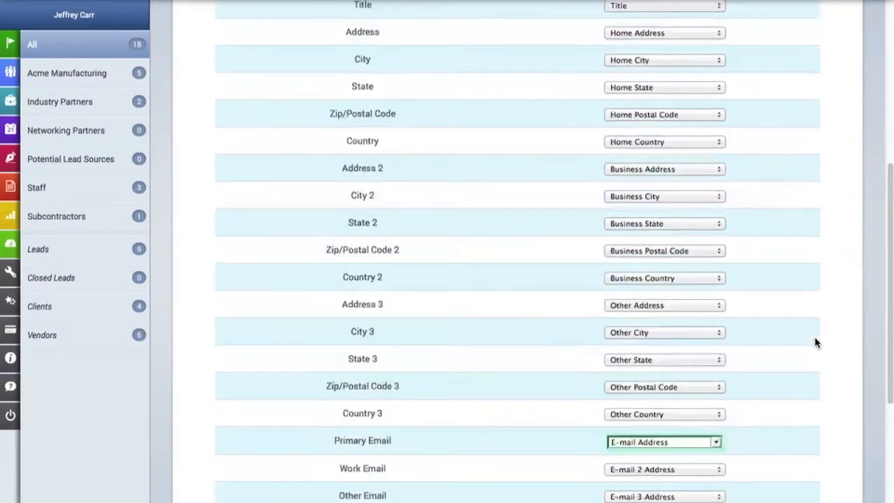
scroll(815, 342, up, 2)
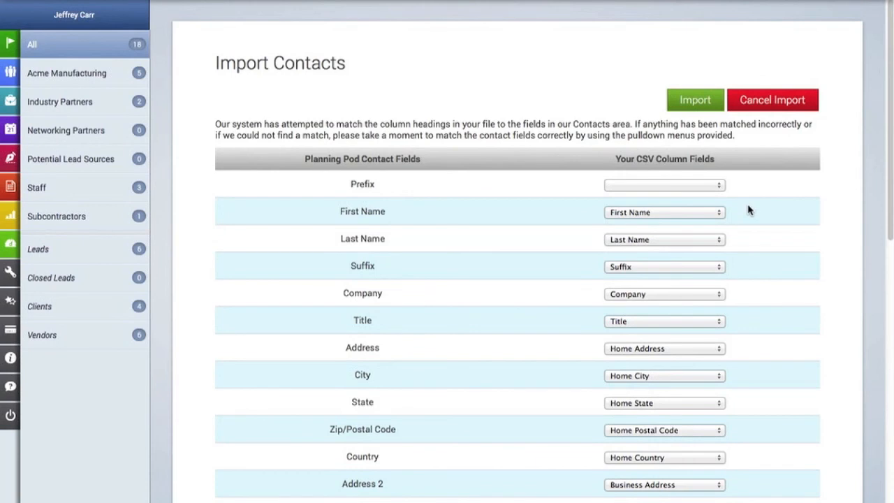
Step: Import the mapped CSV contacts, close the summary, and scroll the list now totalling 23 contacts
click(695, 102)
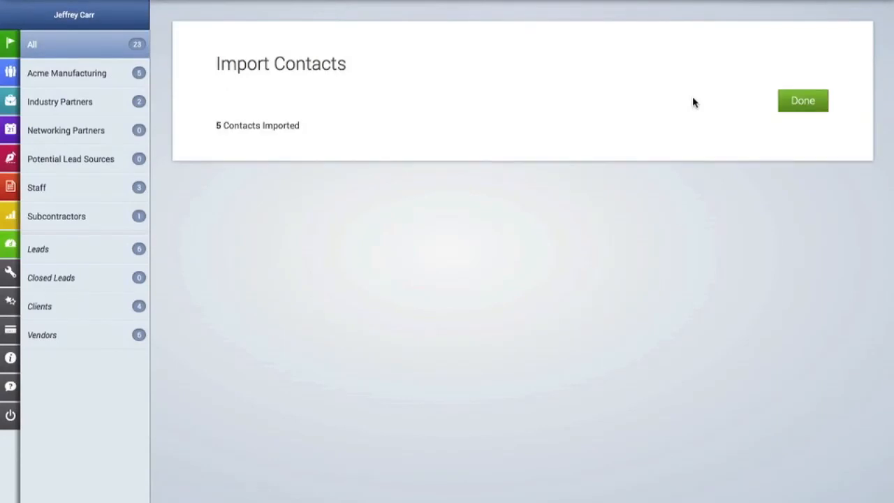
click(803, 107)
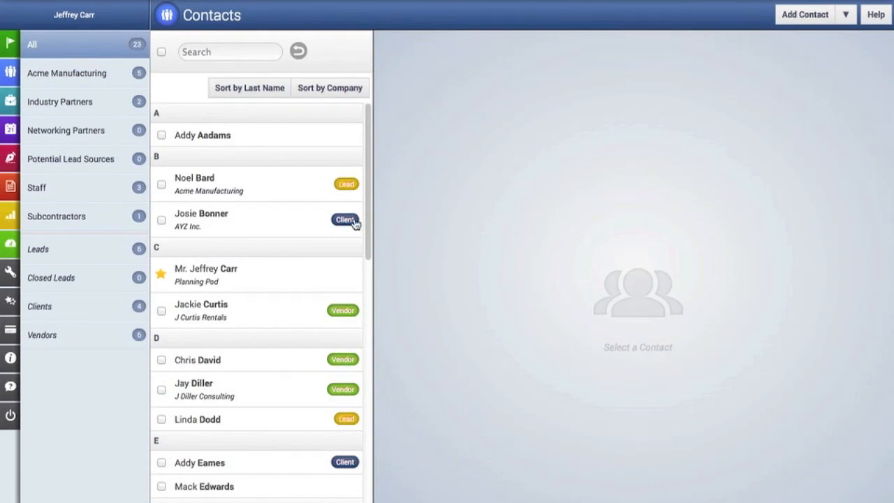
scroll(356, 223, down, 3)
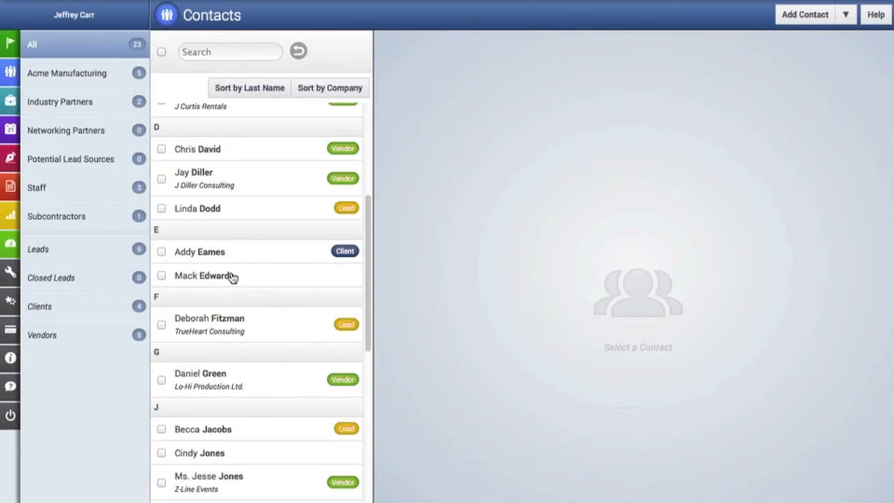
scroll(234, 275, down, 1)
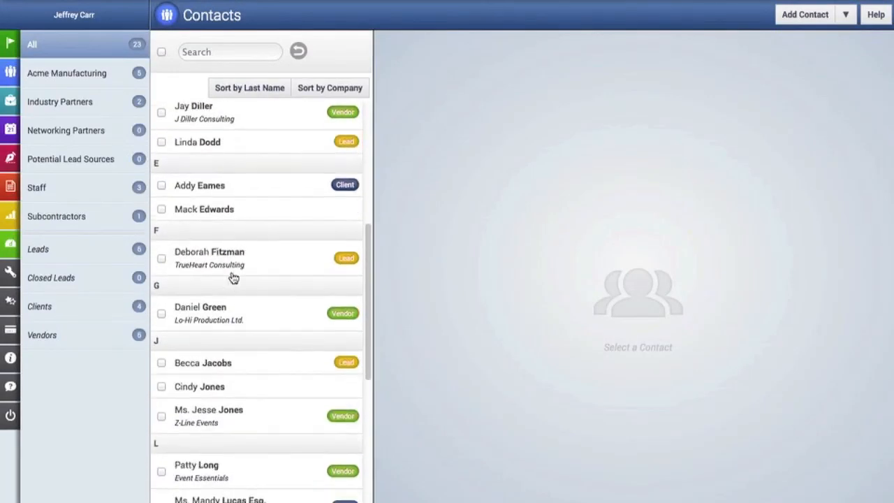
scroll(217, 381, down, 2)
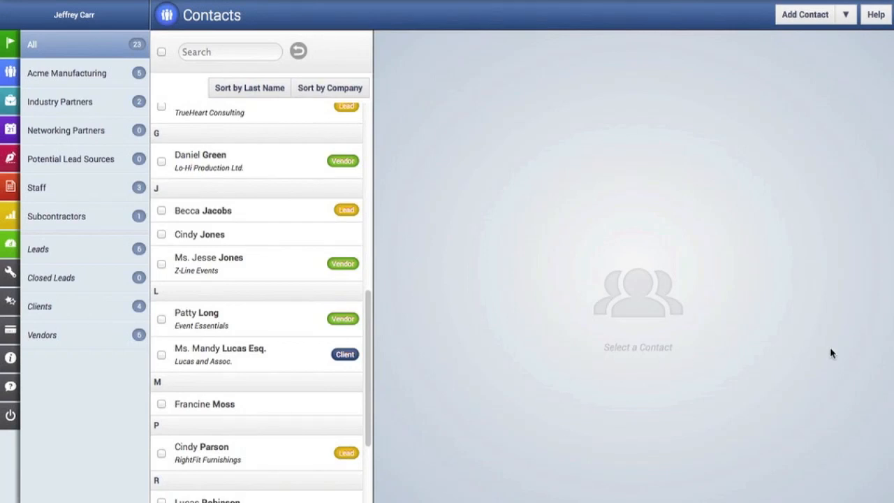
click(848, 15)
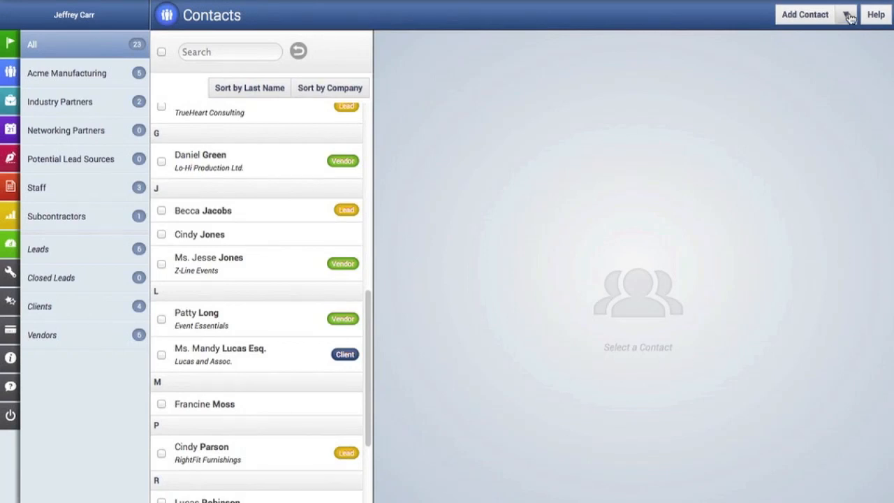